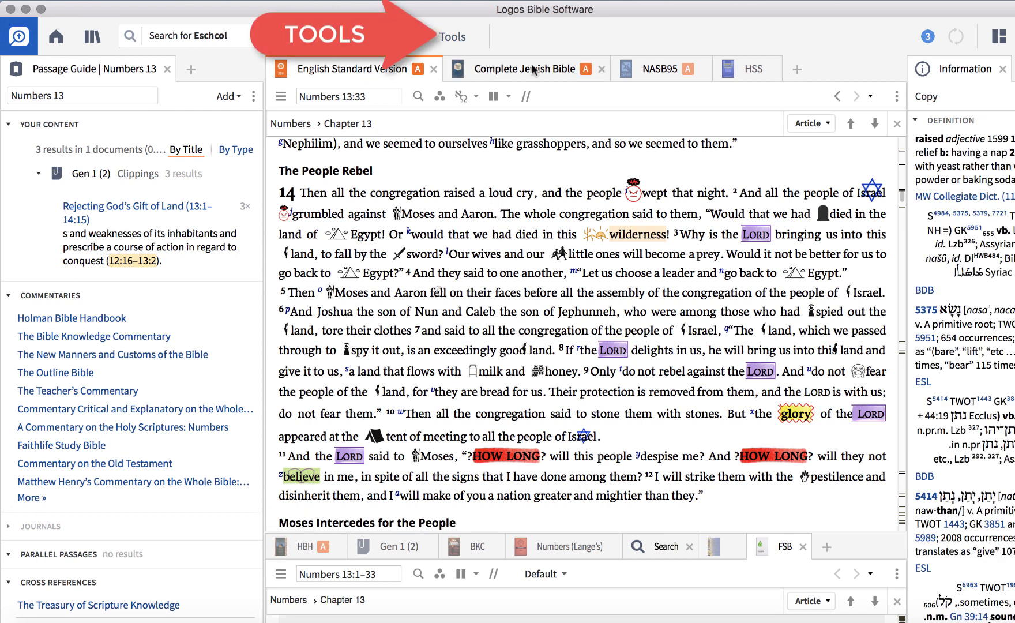
Open the Highlighting tool and close the Passage Guide for Numbers 13
click(452, 37)
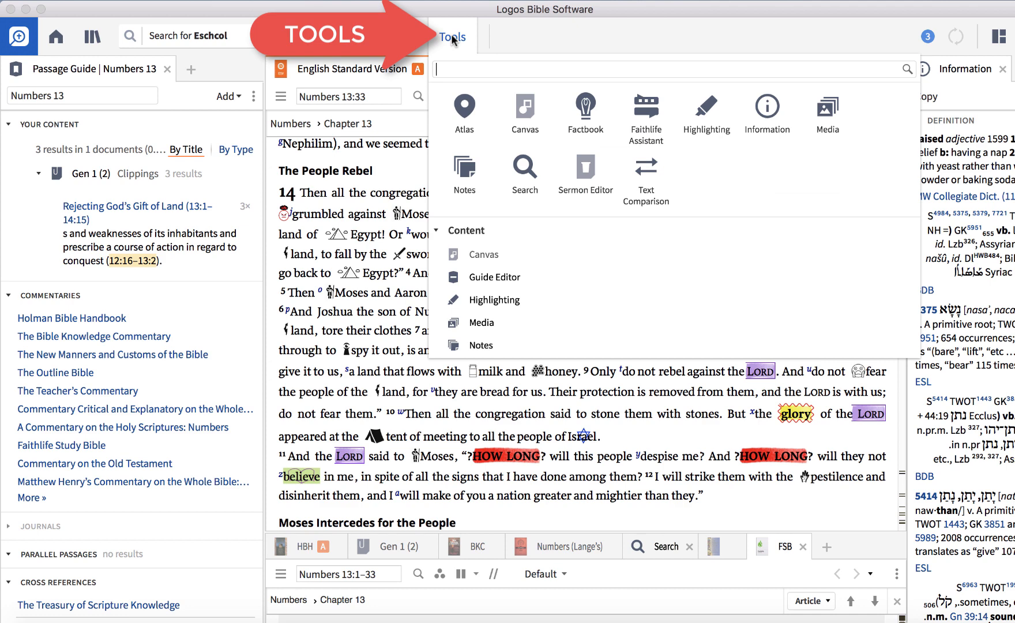
click(702, 112)
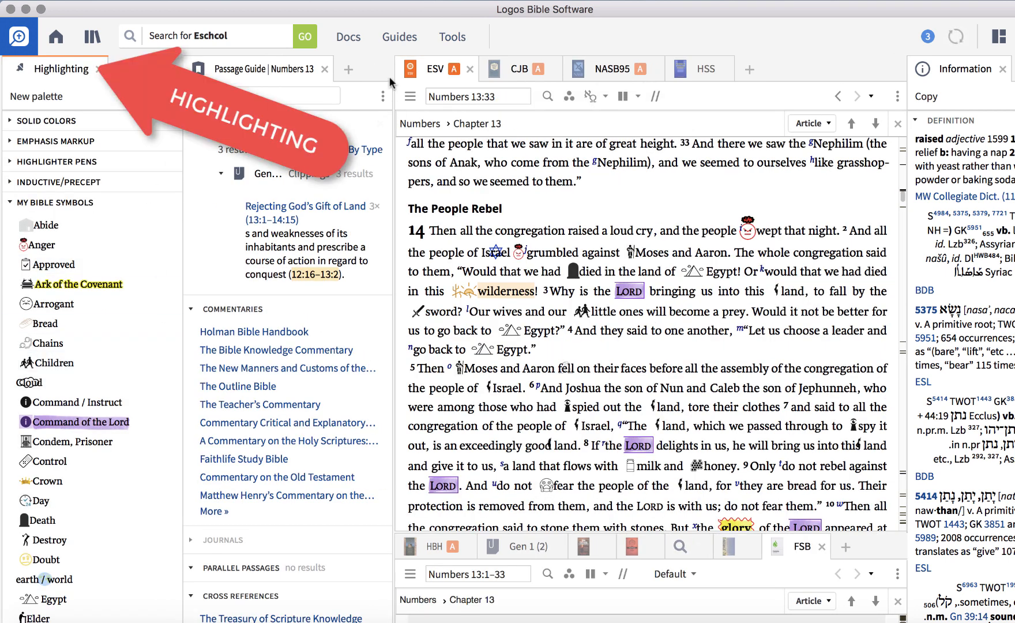
click(325, 70)
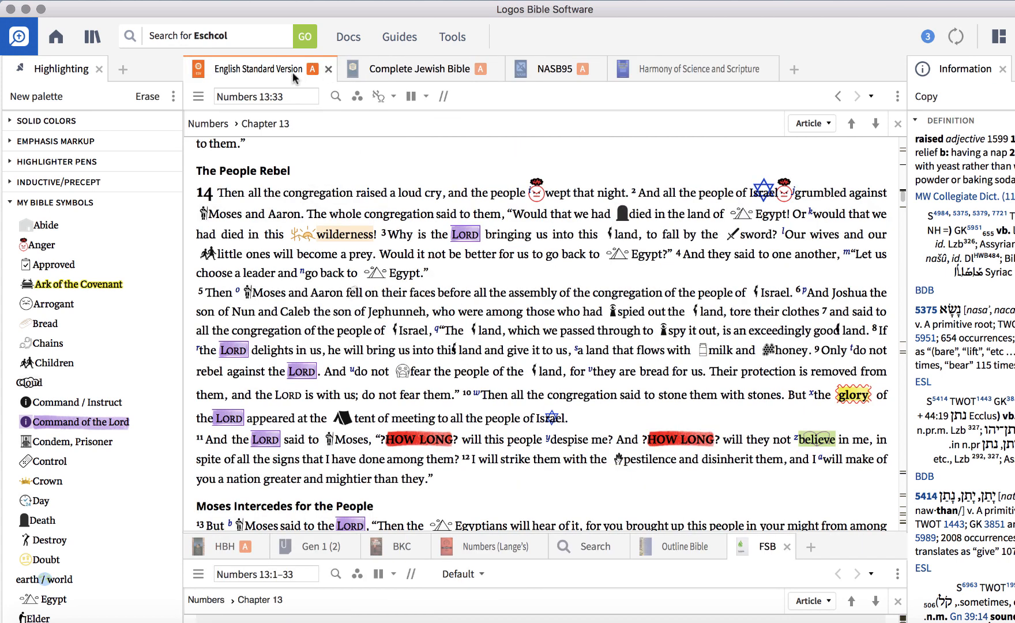
Mark the word "congregation" in Numbers 14:1 with the Double Box, Large Text and On Fire styles from the Emphasis Markup palette
click(66, 121)
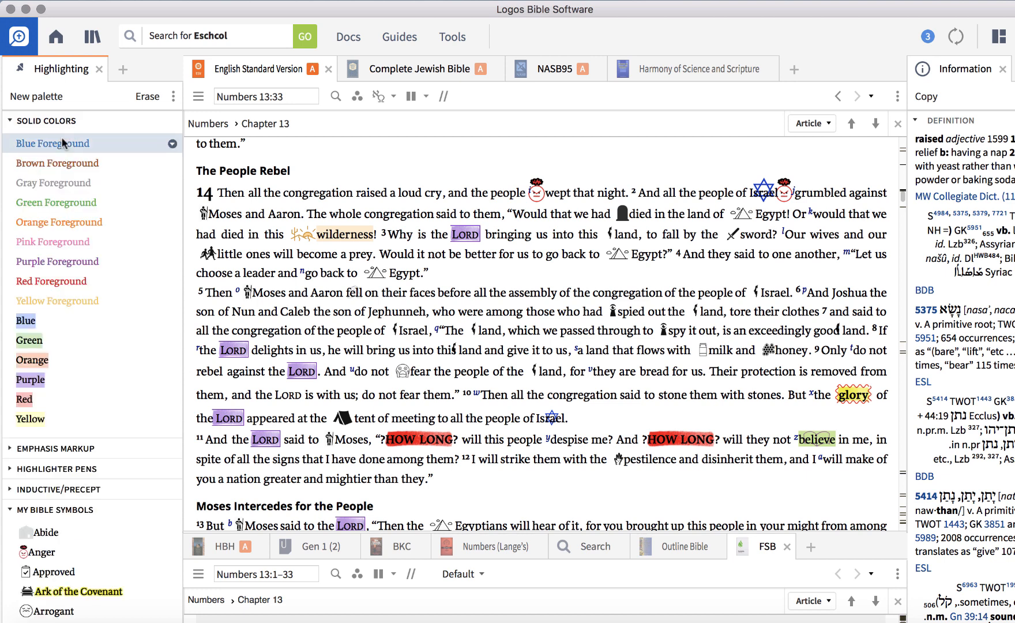
click(9, 121)
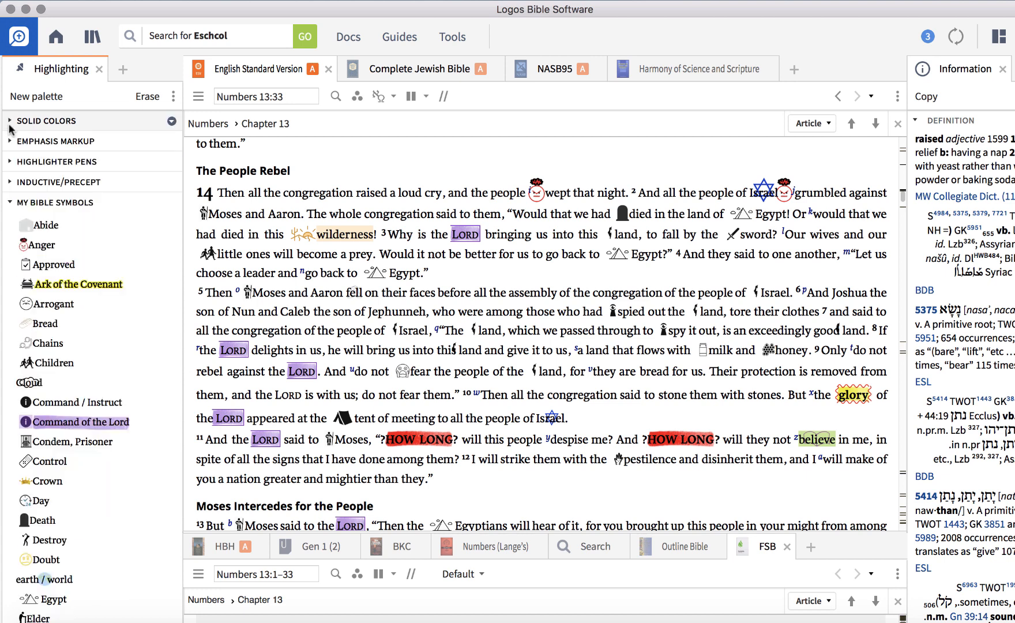
click(9, 141)
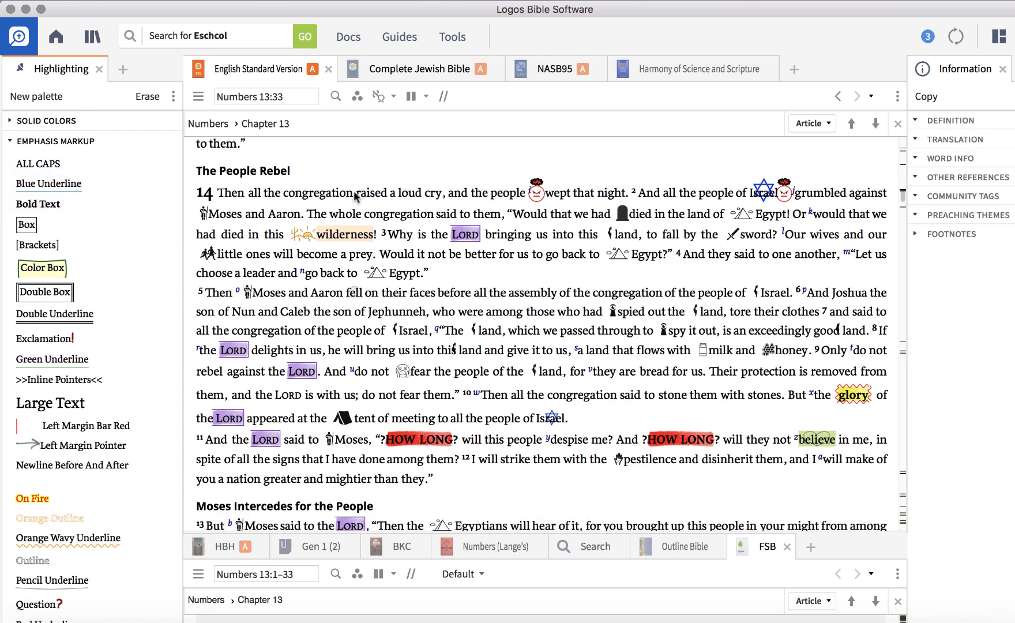
double_click(297, 193)
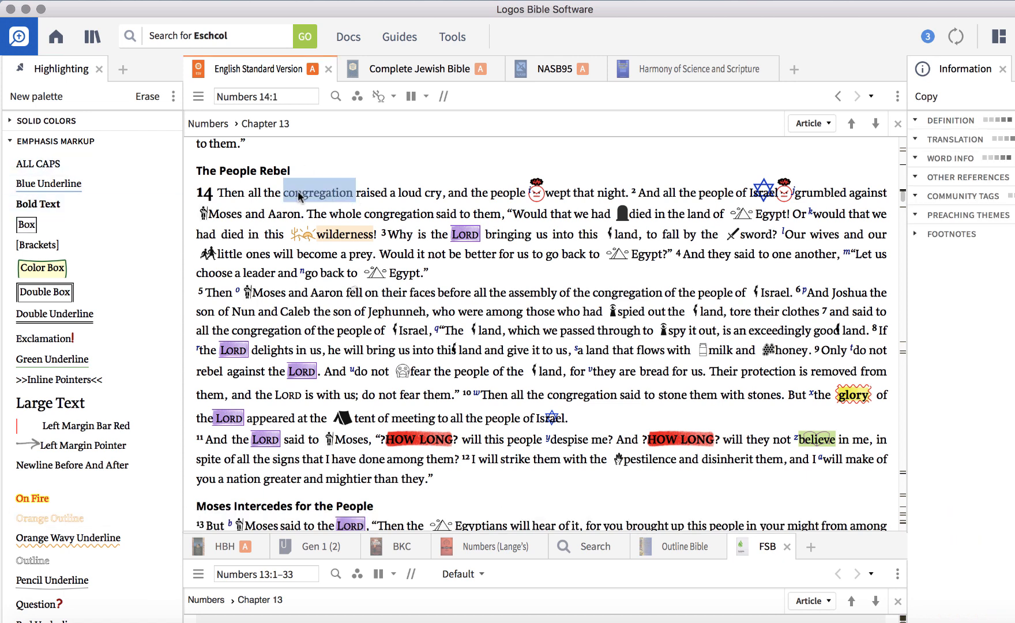
click(61, 295)
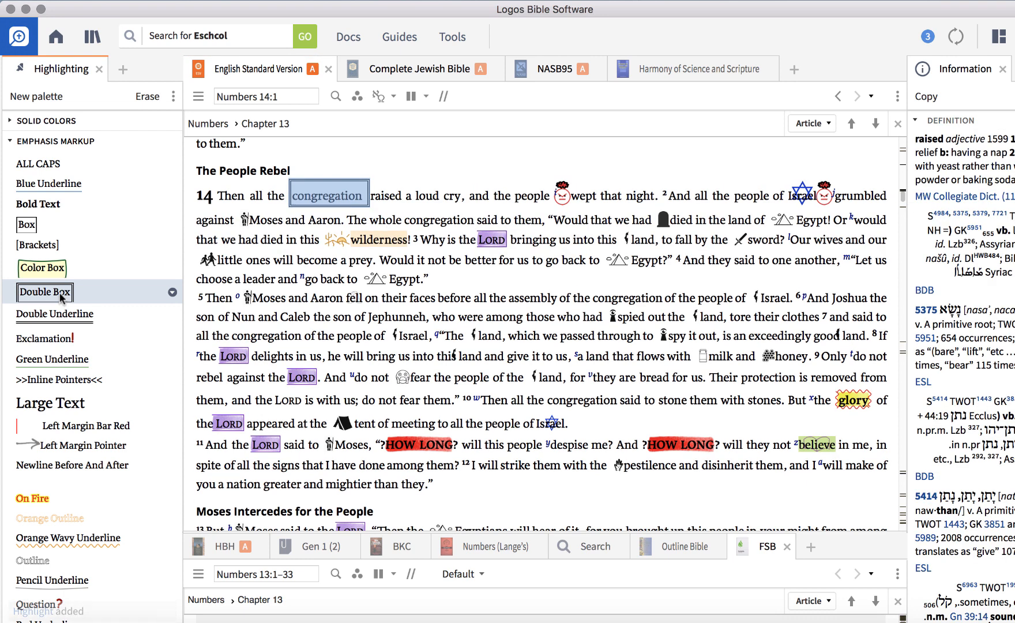
click(69, 406)
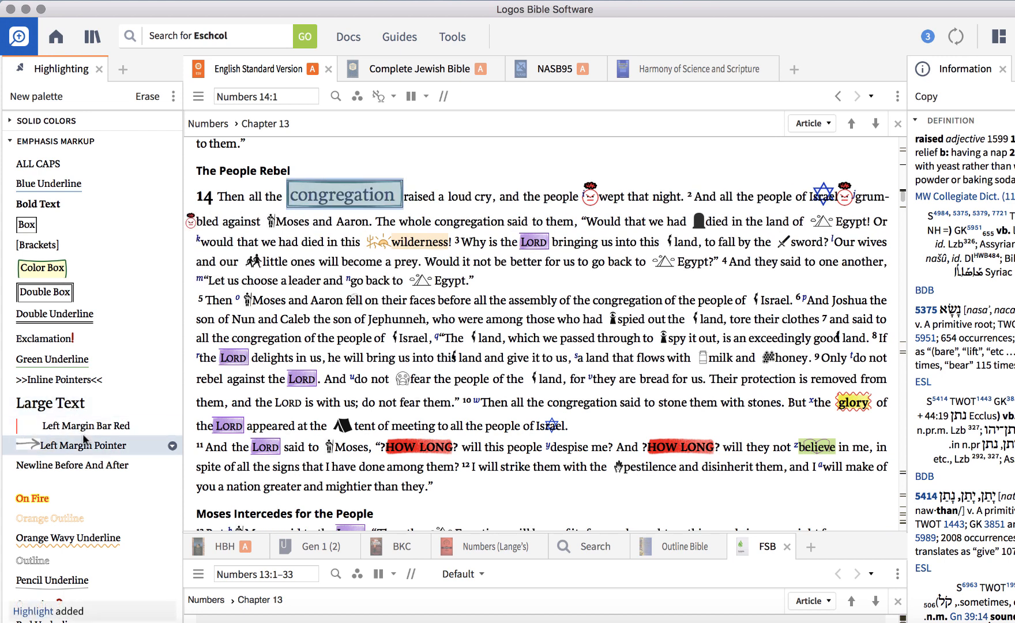
click(91, 495)
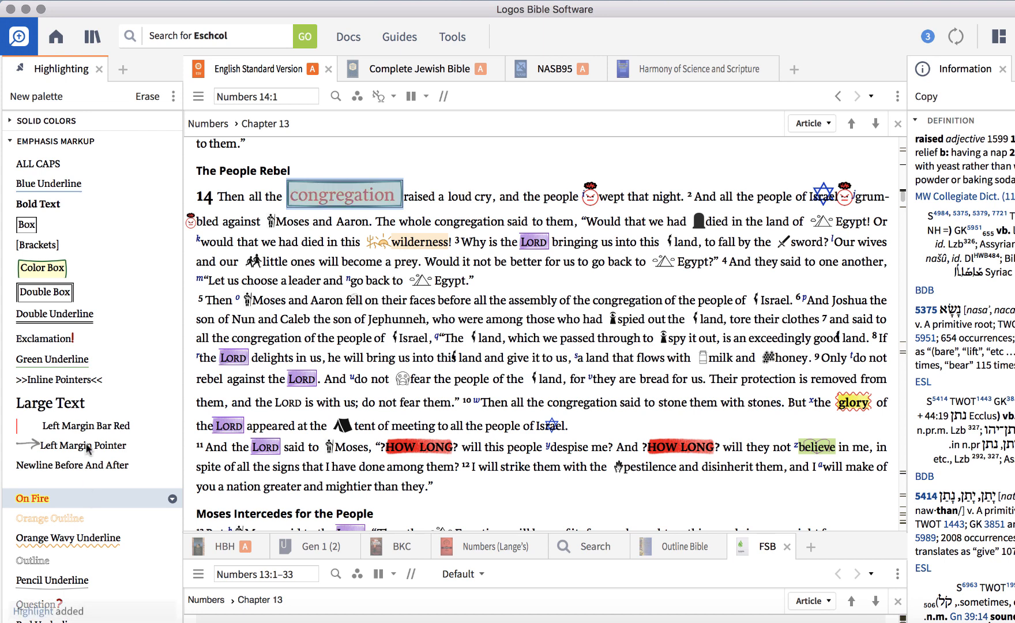
click(325, 213)
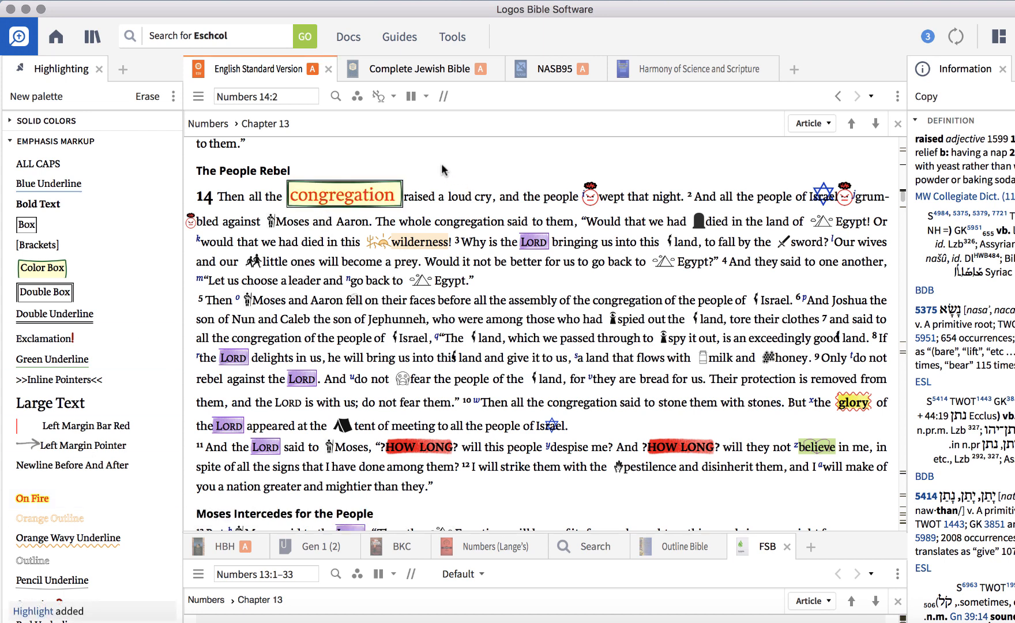
Remove the annotations from "congregation raised" in Numbers 14:1 and collapse the Emphasis Markup palette
drag(408, 199, 304, 195)
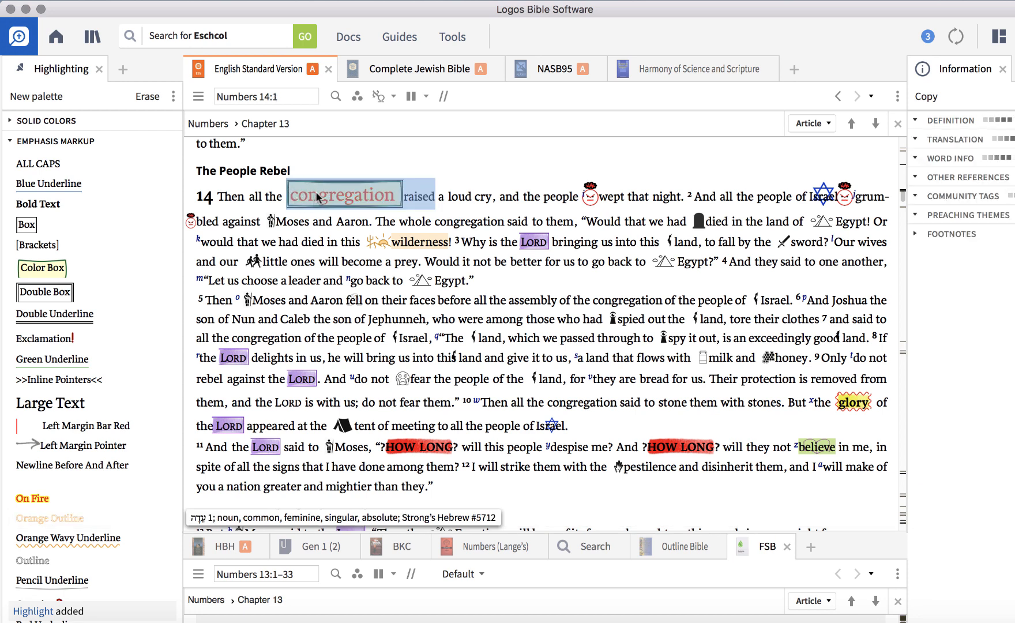
right_click(320, 199)
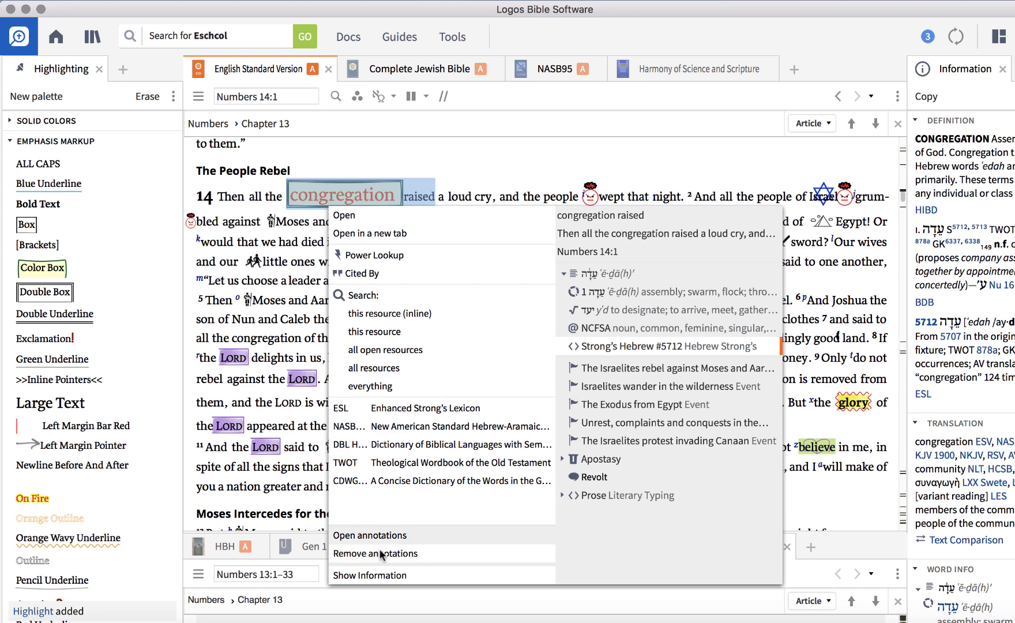
click(381, 553)
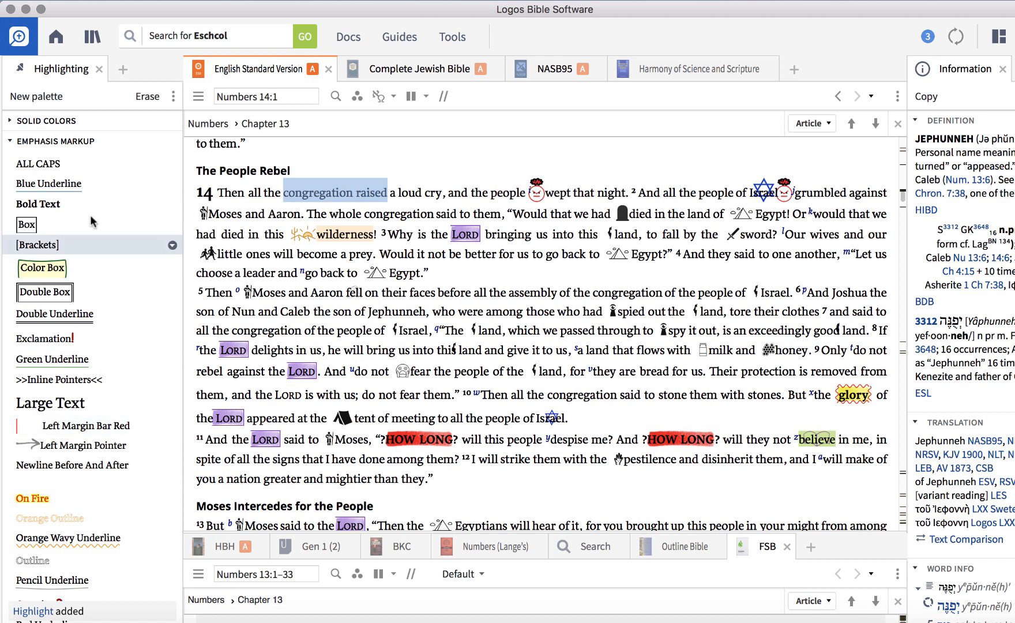
click(9, 141)
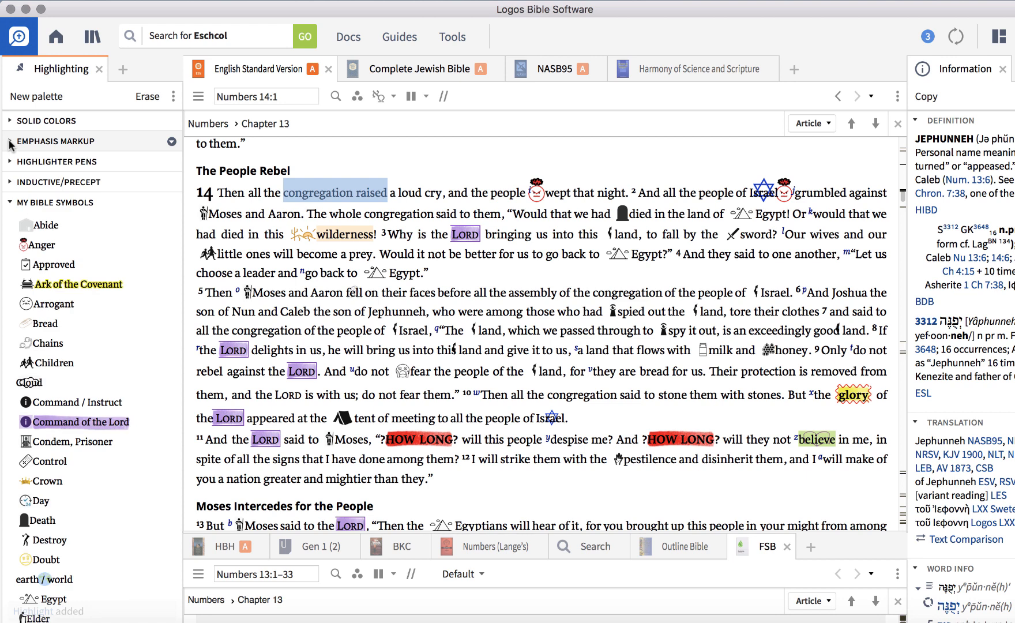
Look through the highlighting styles in the Inductive/Precept palette, then collapse it
click(9, 182)
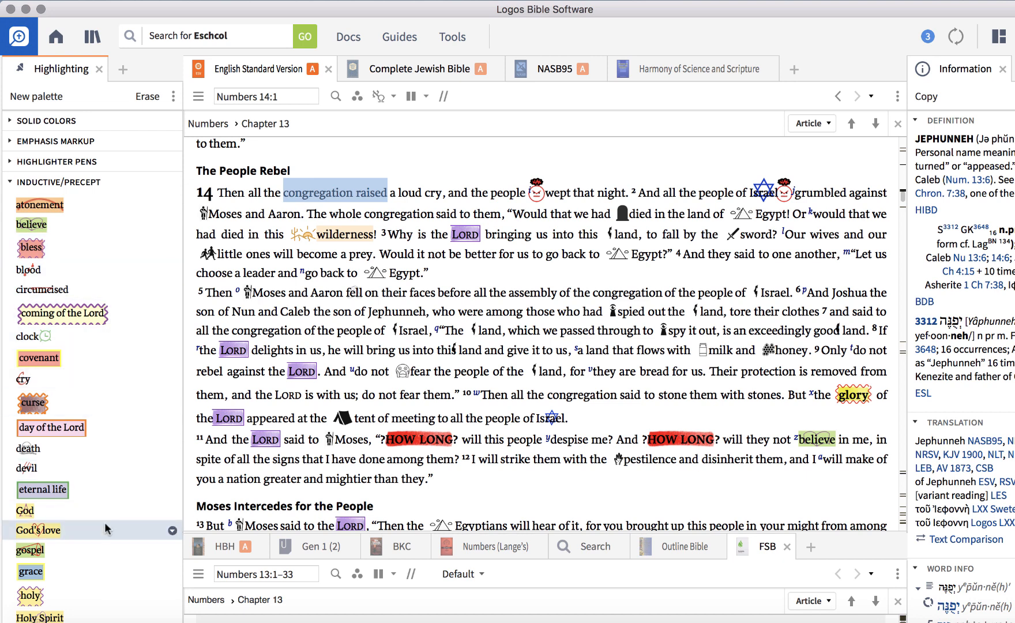
scroll(99, 513, down, 3)
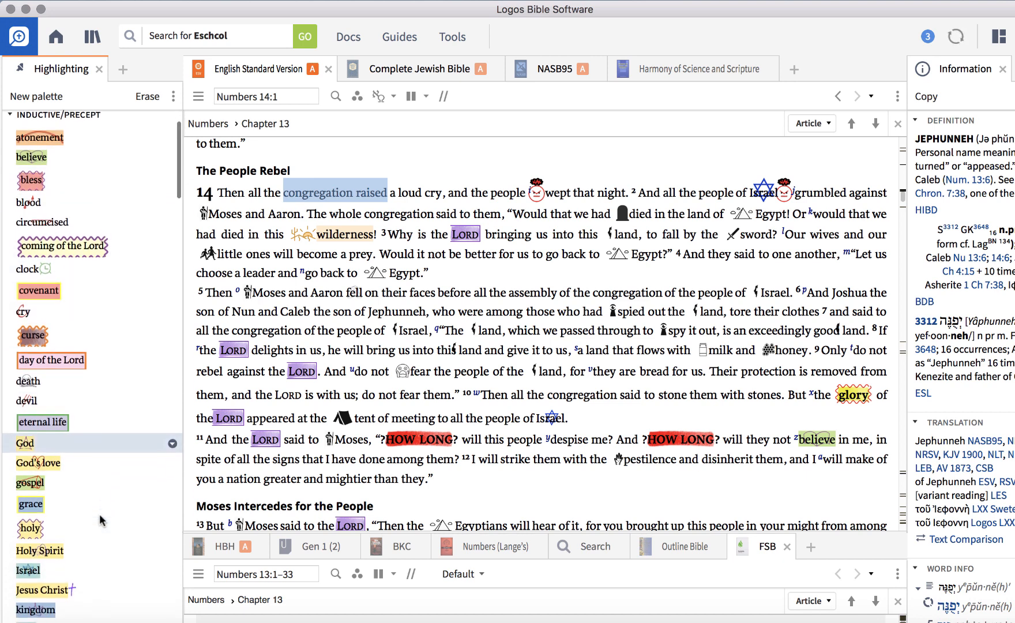
scroll(99, 513, down, 4)
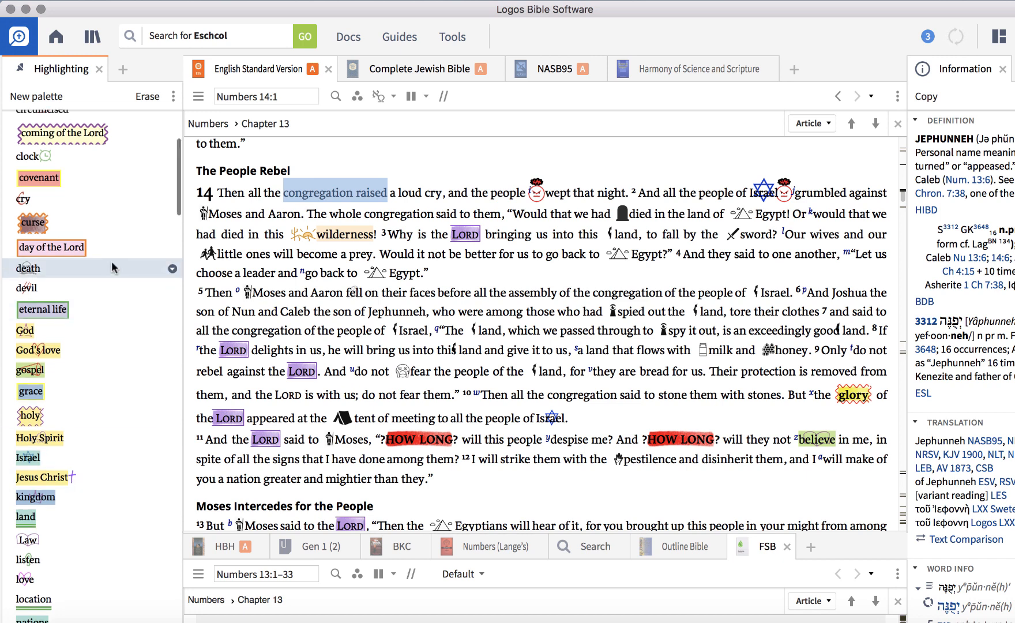
scroll(111, 260, up, 7)
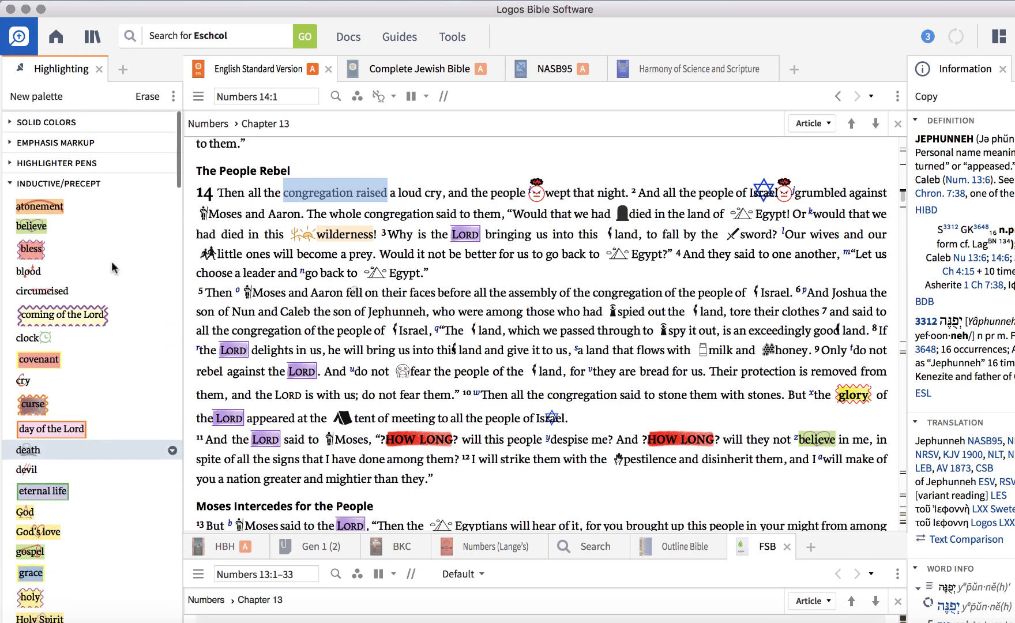
click(10, 183)
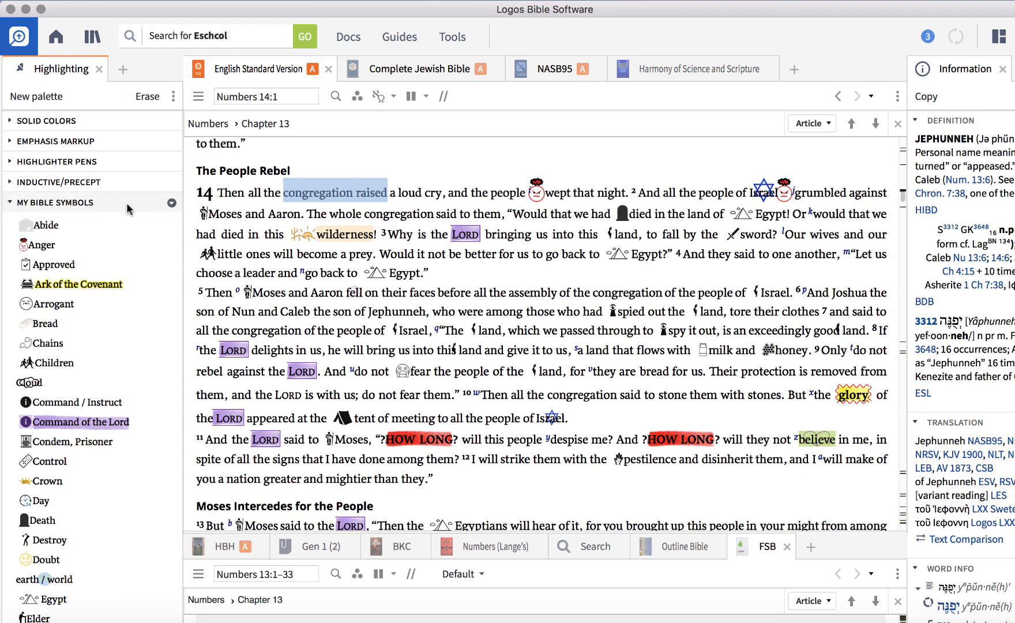
Add a new highlighting style named Sheep to the My Bible Symbols palette
click(171, 203)
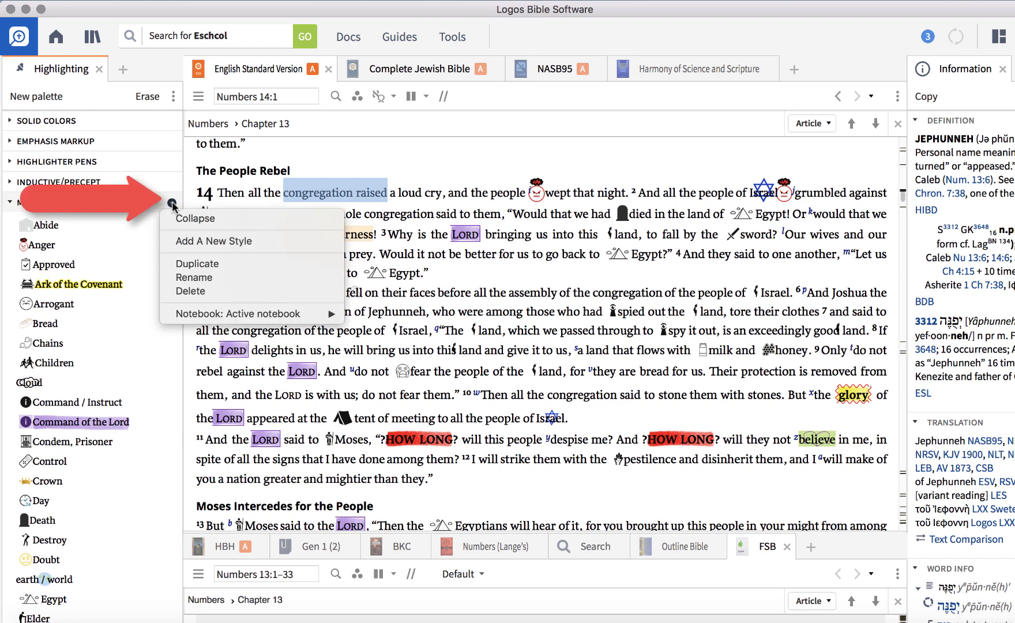
click(172, 204)
click(173, 204)
click(196, 241)
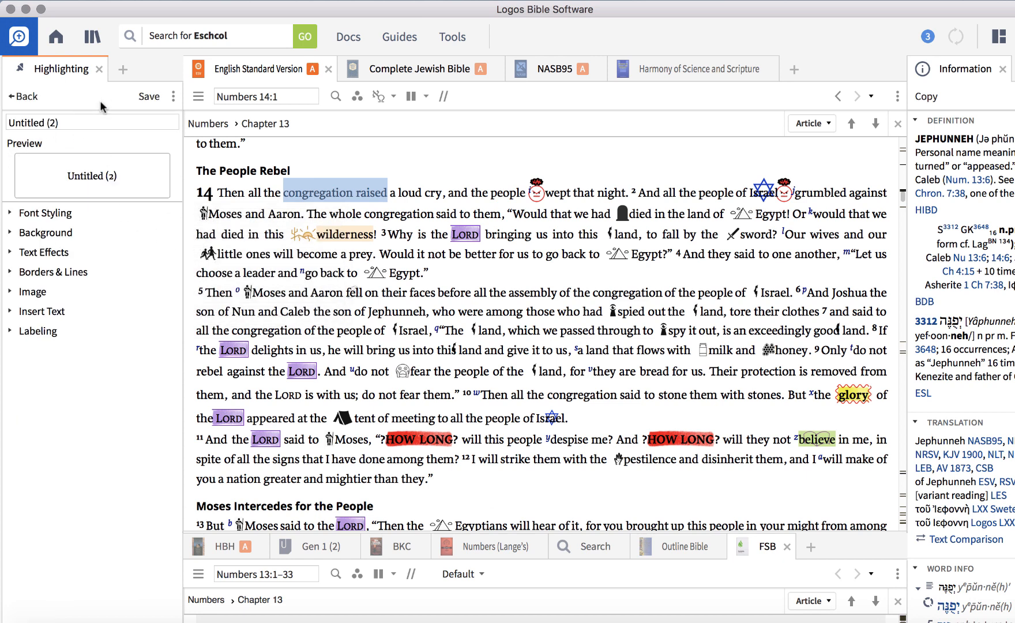
drag(77, 122, 1, 115)
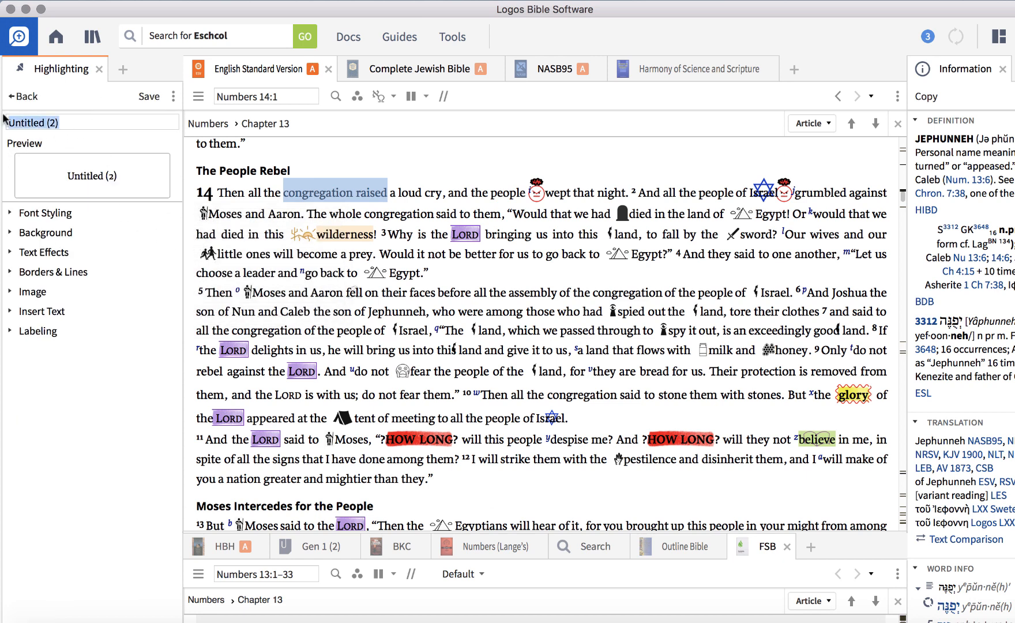
text(Sheep)
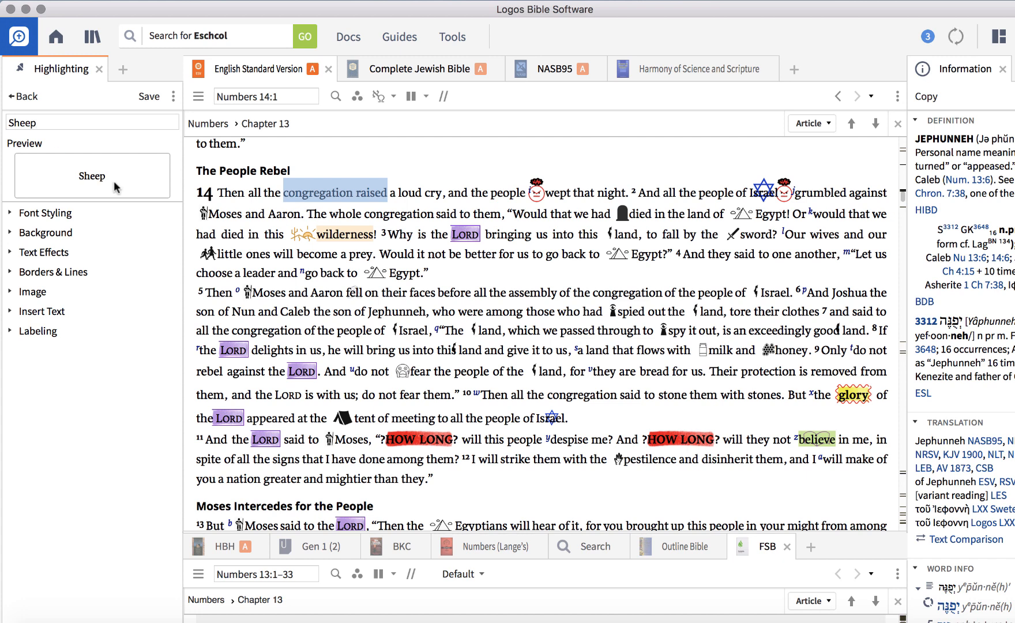
Try the Aller, Apple Chancery and ArwenBold fonts on the Sheep style, and return its font to Default
click(10, 213)
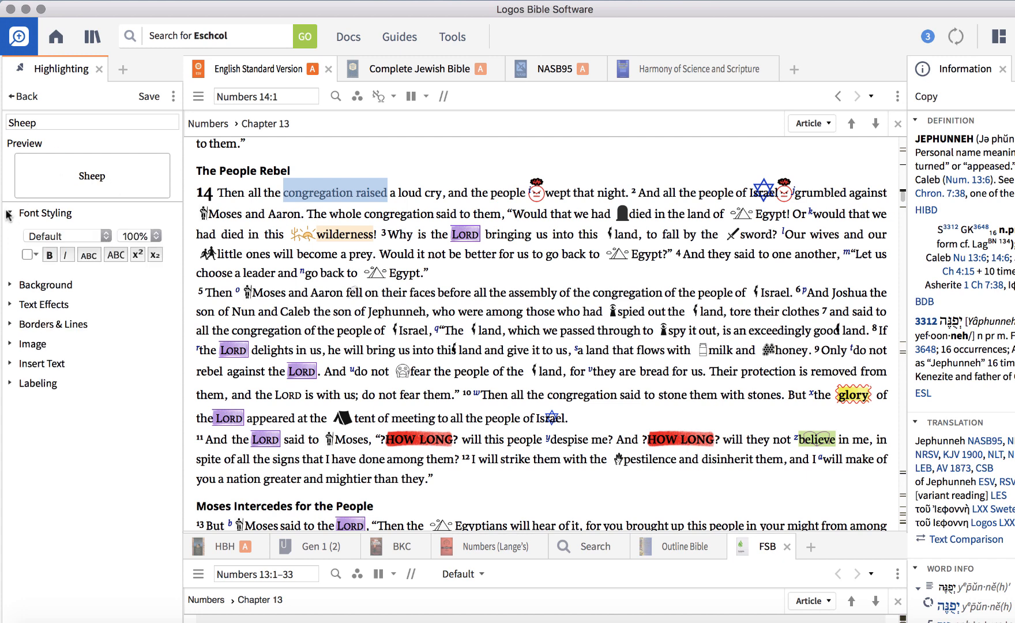
click(102, 240)
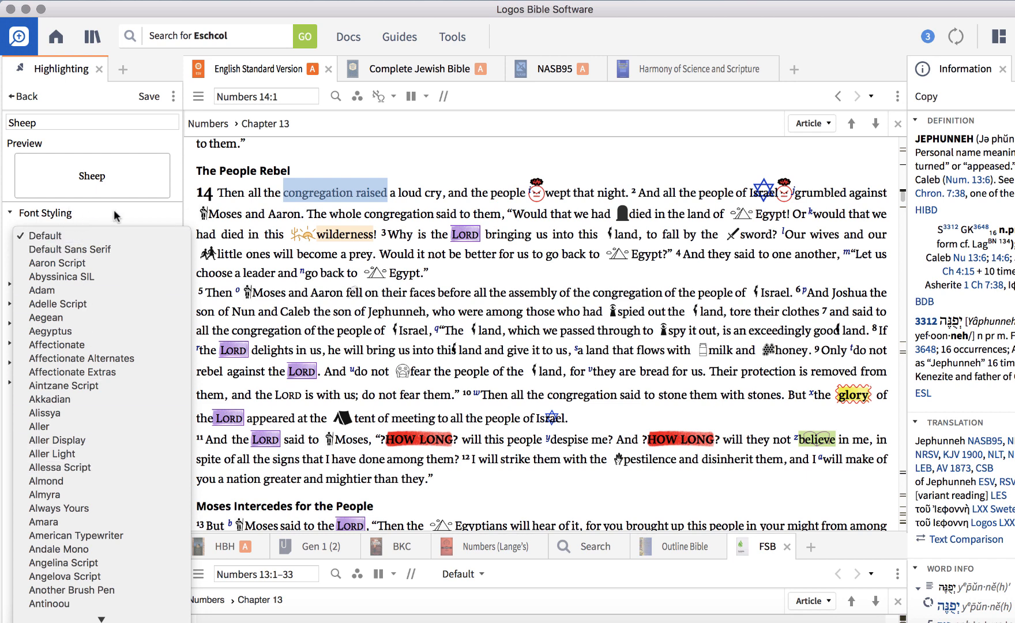
click(63, 426)
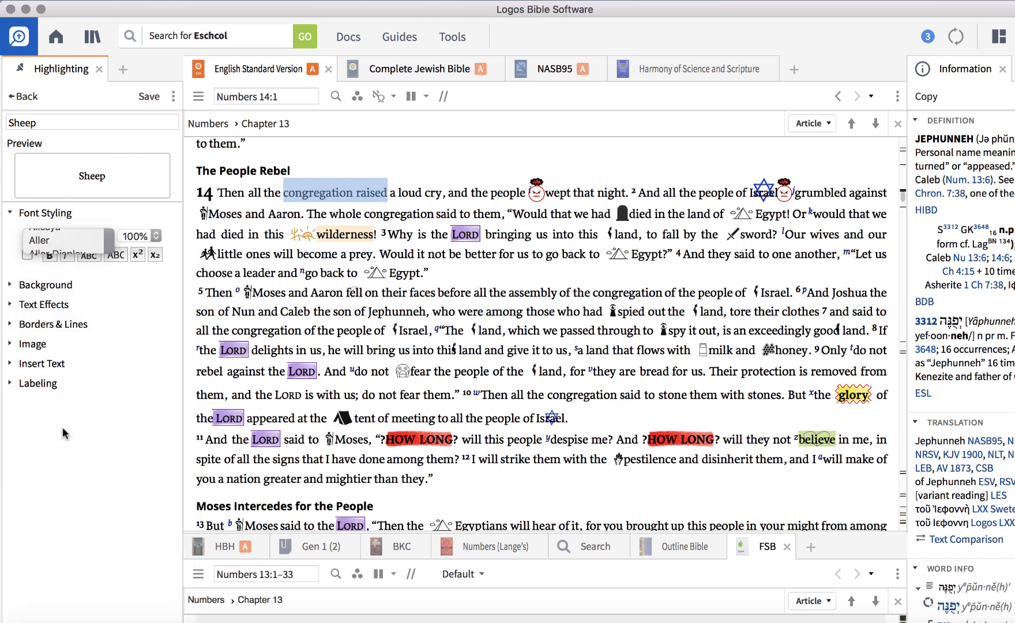
click(104, 235)
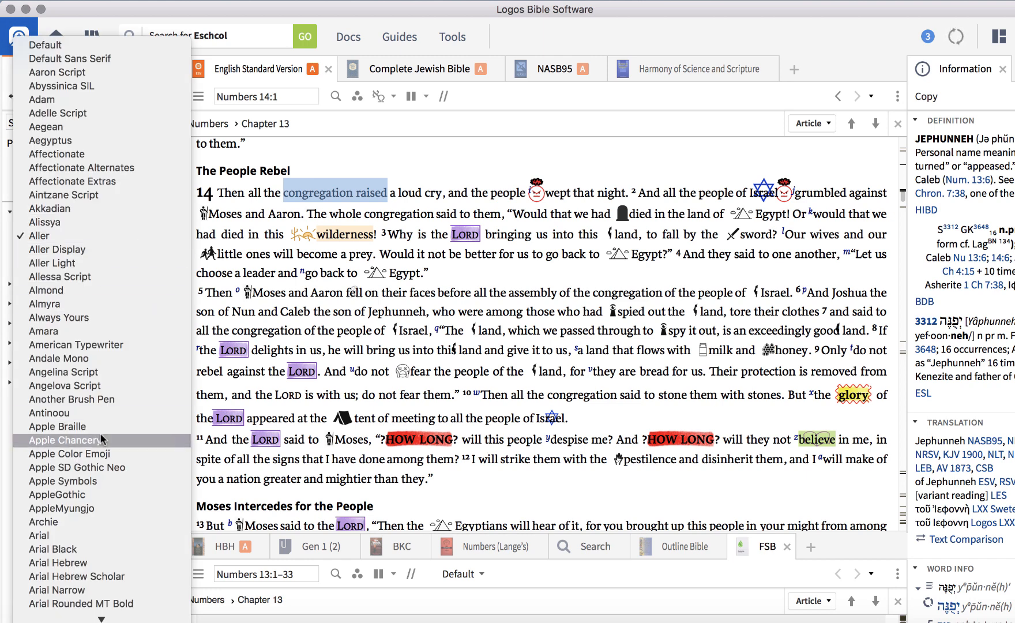
click(100, 434)
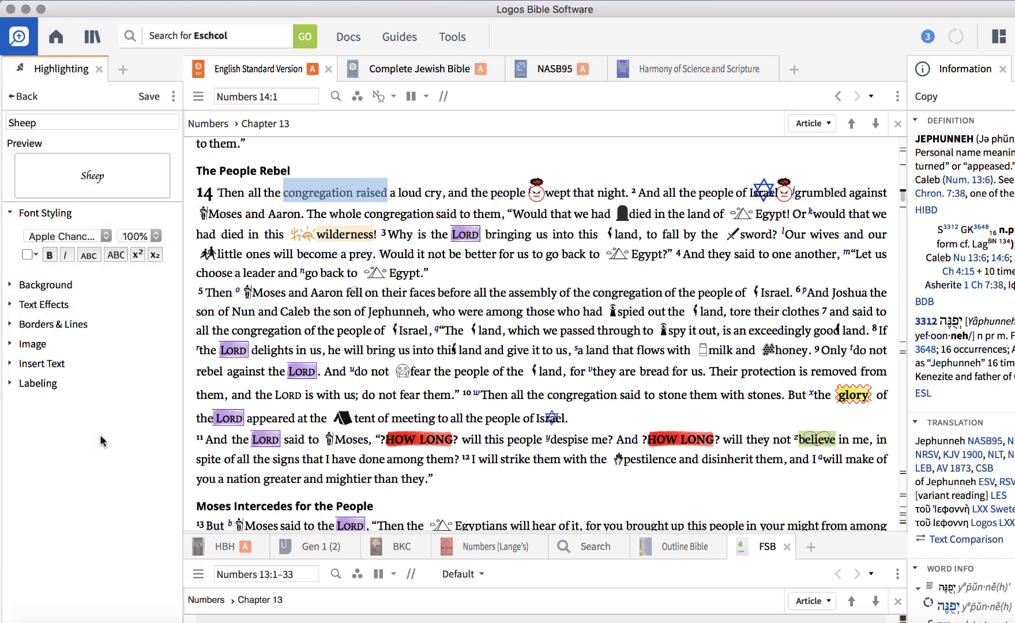
click(106, 231)
scroll(106, 475, down, 2)
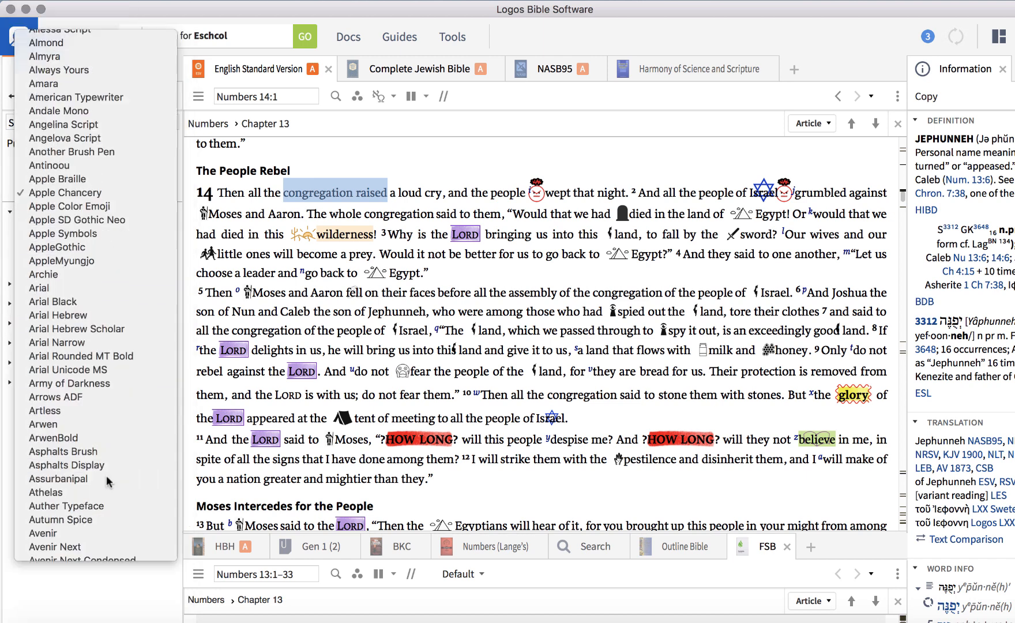
click(106, 475)
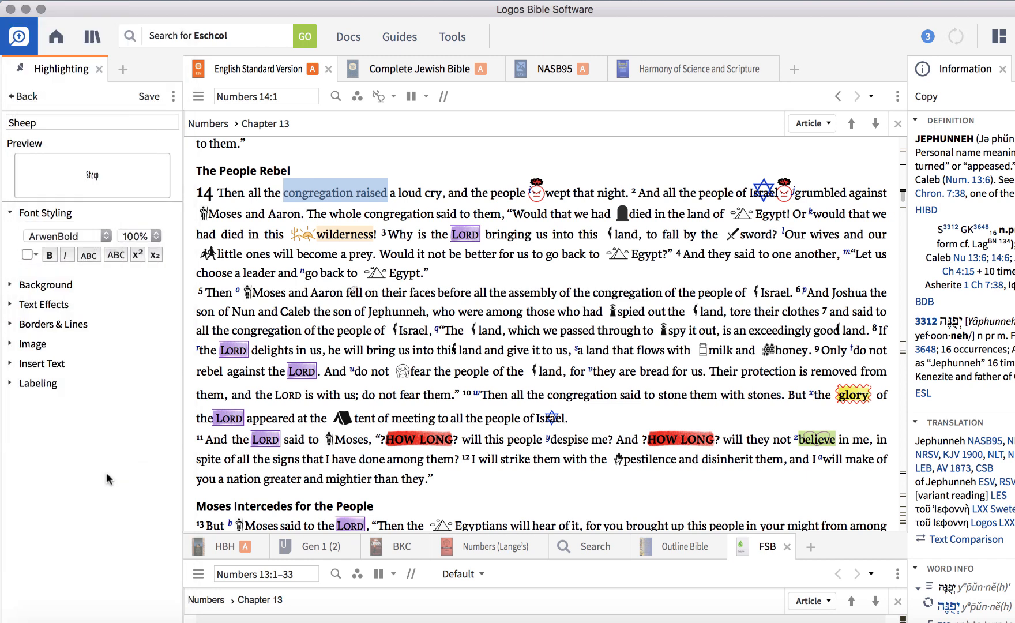
click(102, 232)
mouse_move(115, 3)
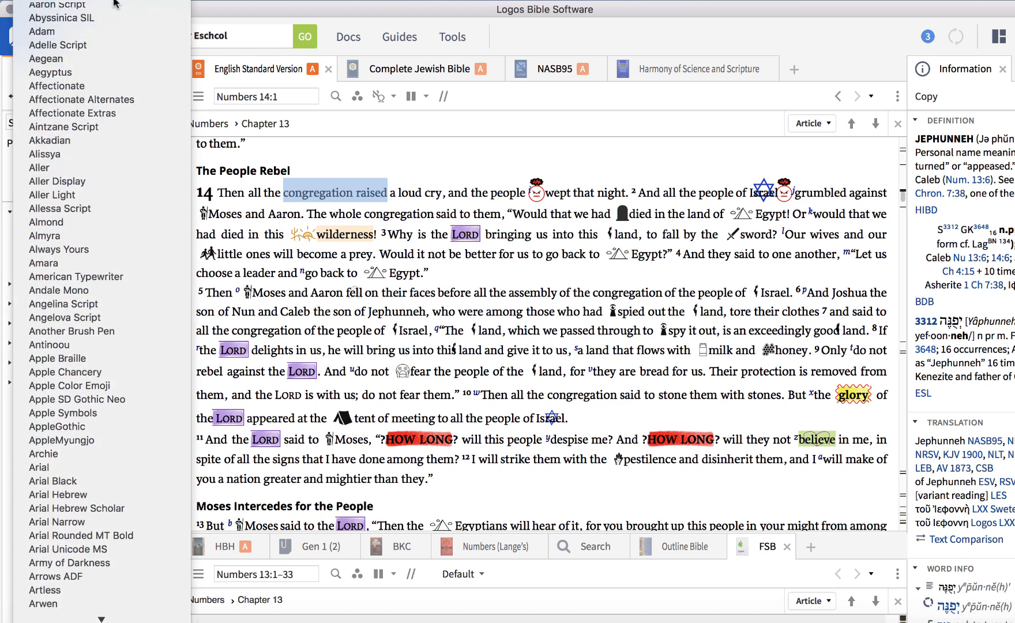
click(115, 6)
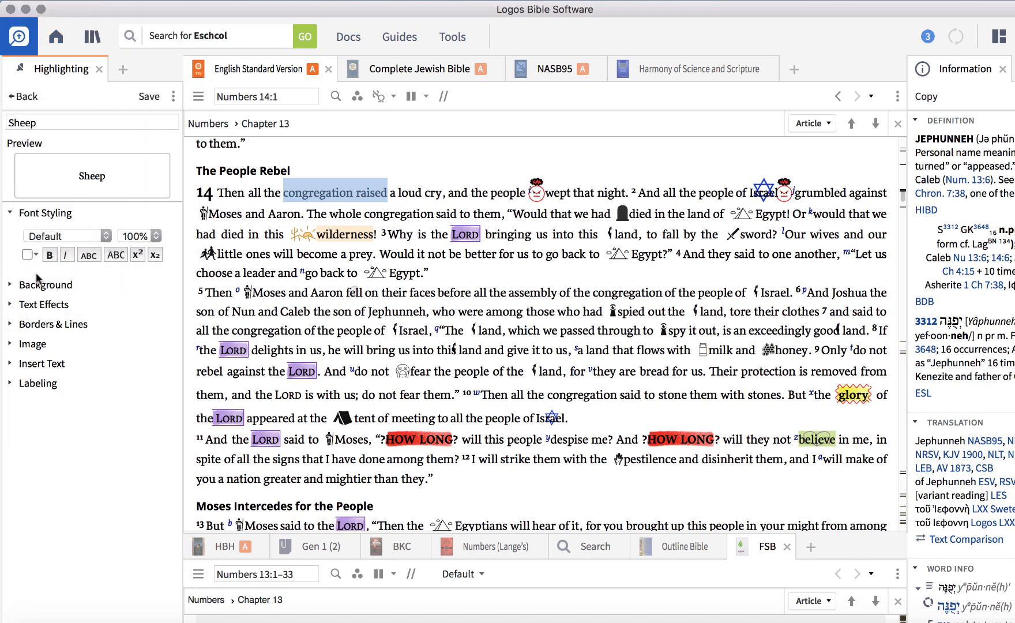
Give the Sheep style a solid yellow background
click(13, 284)
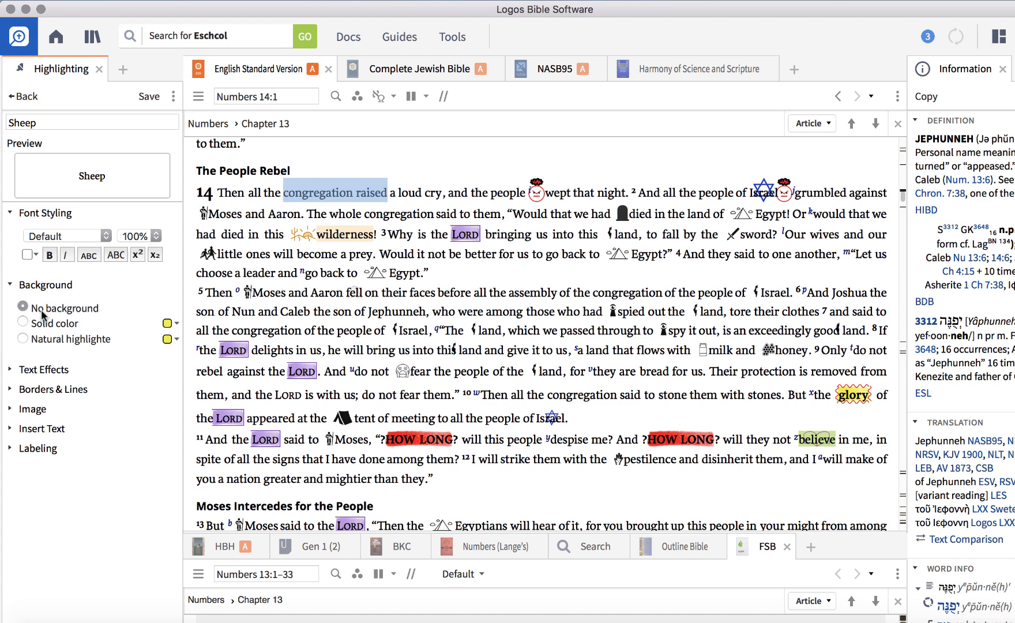
click(23, 323)
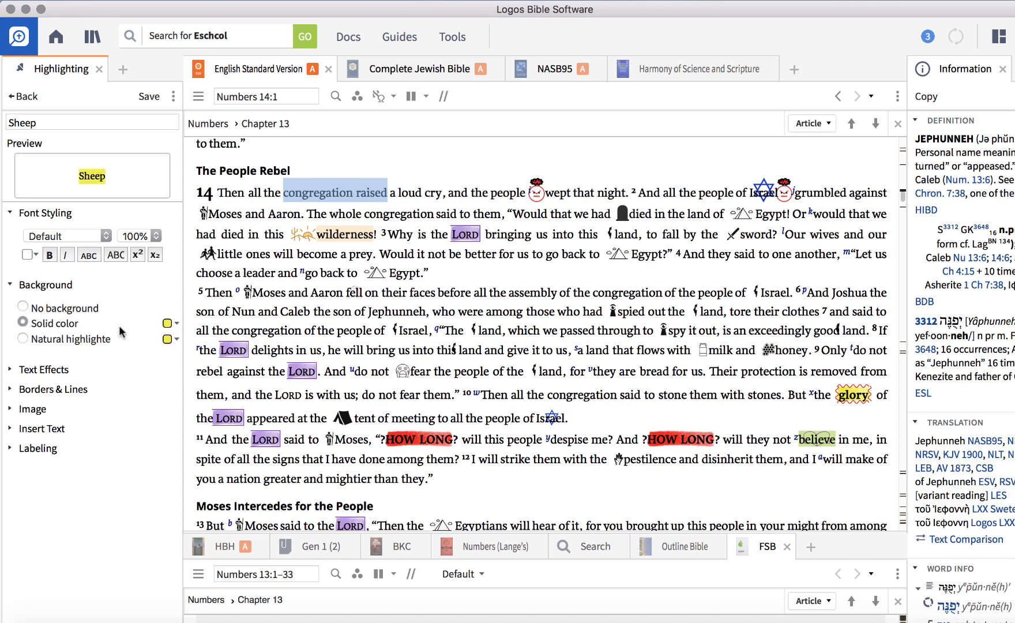
Try a red natural highlighter background on the Sheep style, and set its background to No background
click(23, 339)
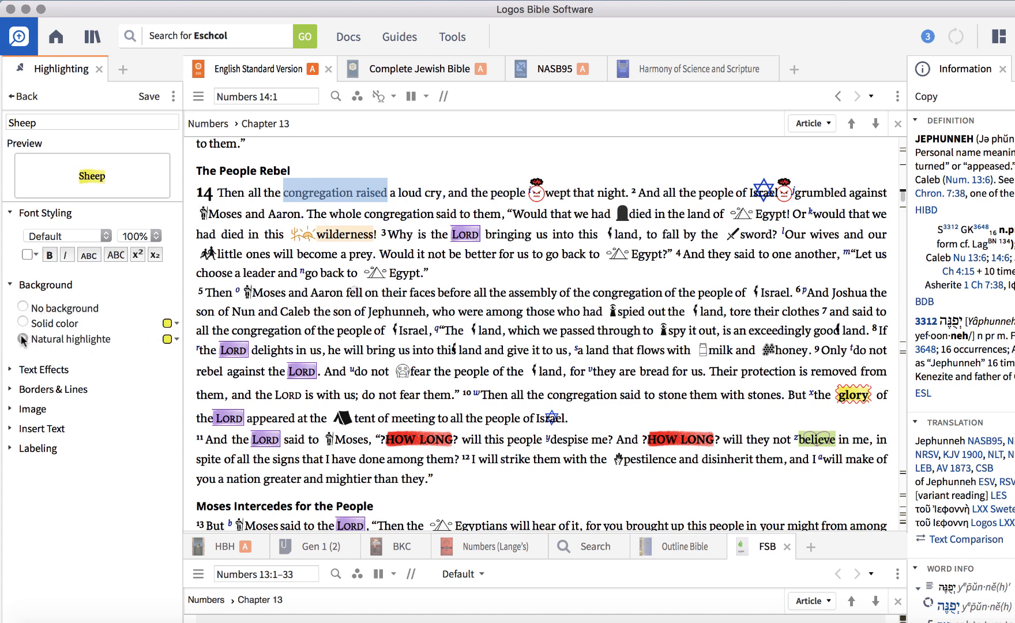
click(12, 369)
click(167, 340)
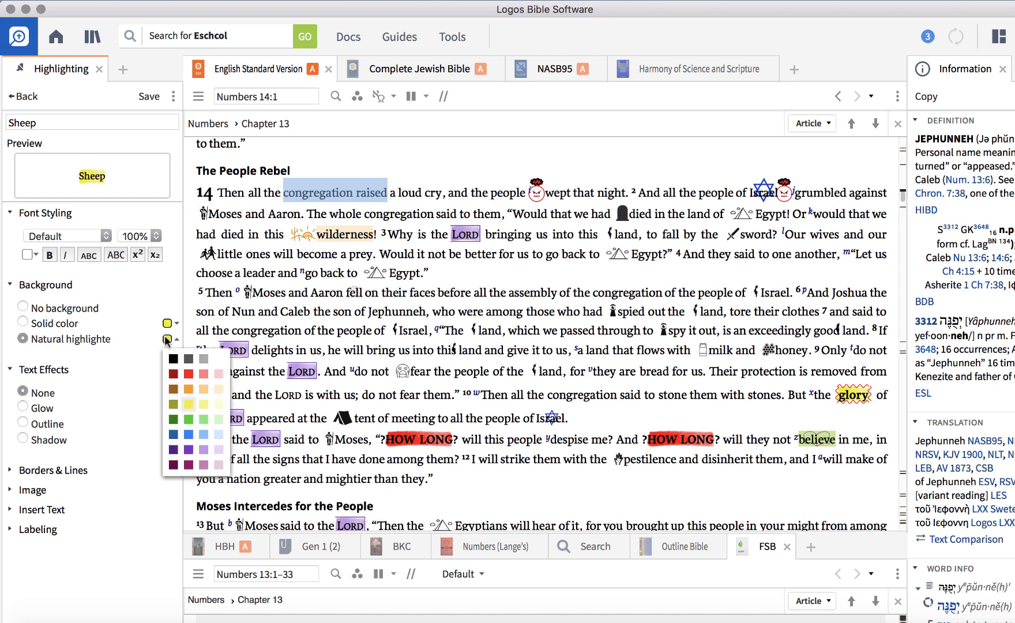
click(188, 378)
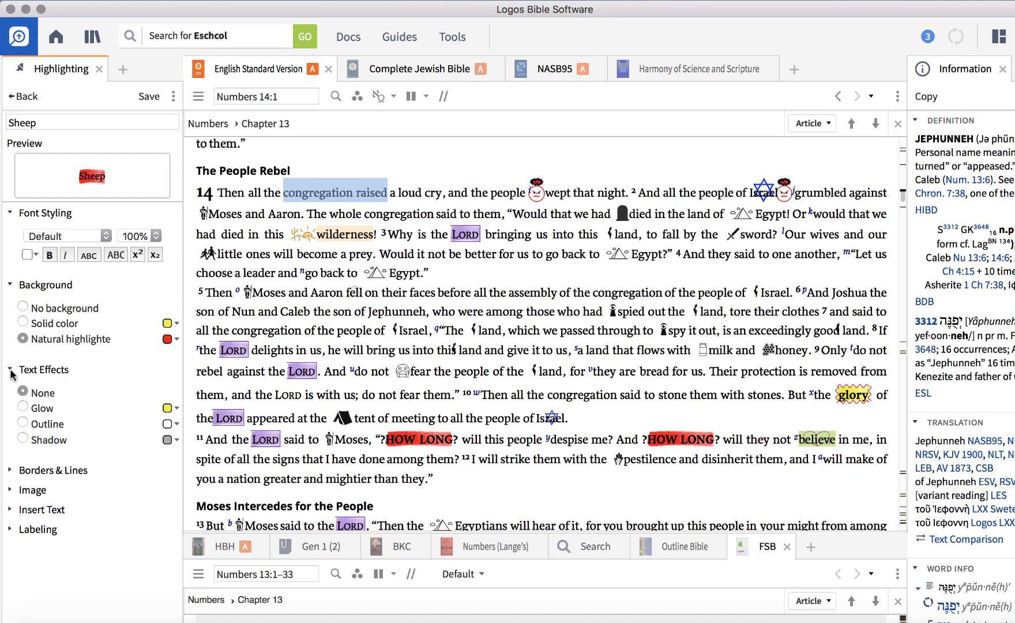
click(22, 307)
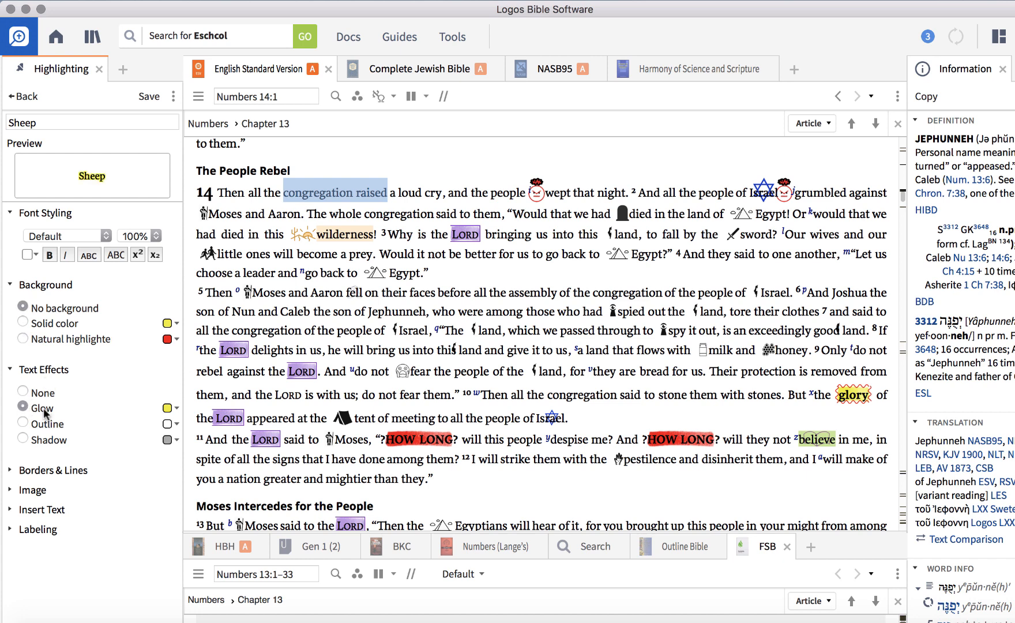
Try the Glow, Outline and Shadow text effects on the Sheep style, and return the effect to None
click(23, 424)
click(23, 439)
click(24, 393)
Set the Sheep style's border line to Wavy in red
click(9, 470)
scroll(84, 508, down, 2)
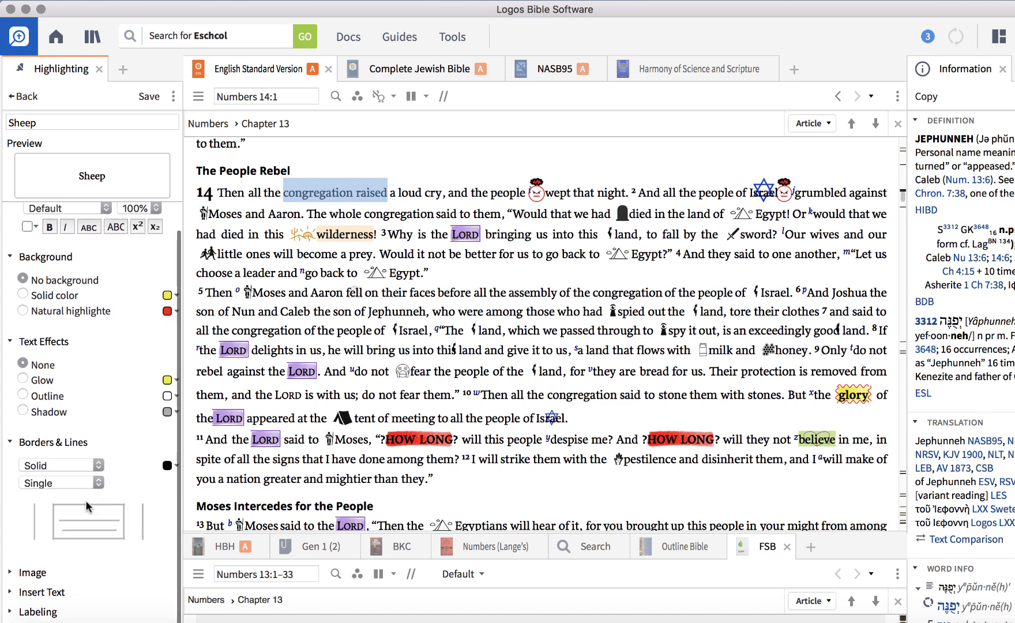
click(101, 474)
click(89, 540)
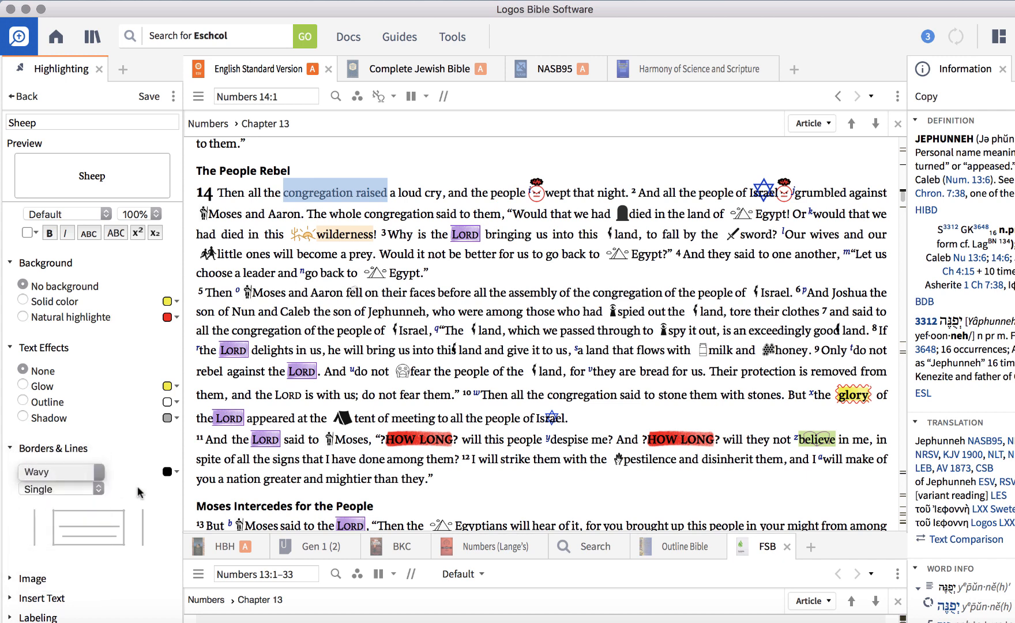
click(168, 471)
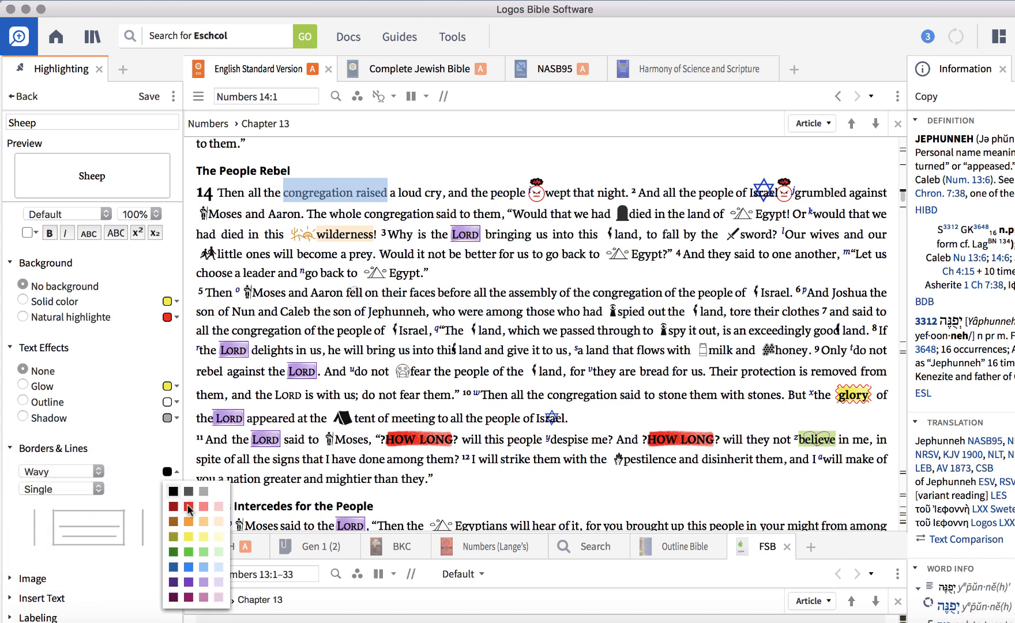
click(189, 509)
Apply the wavy border to all four sides of the Sheep style's text
click(110, 511)
click(115, 544)
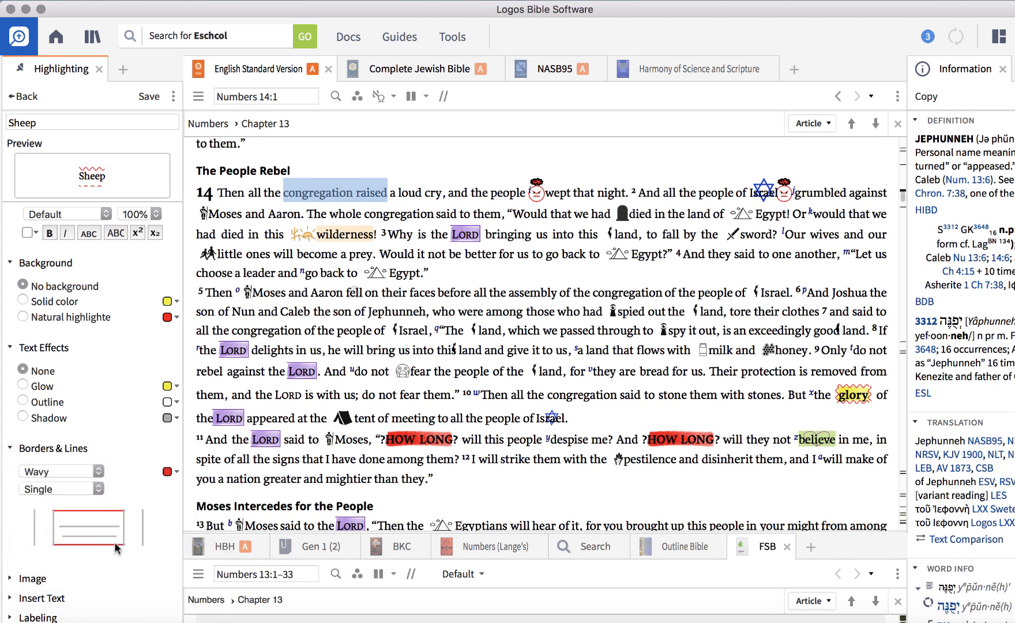
click(124, 528)
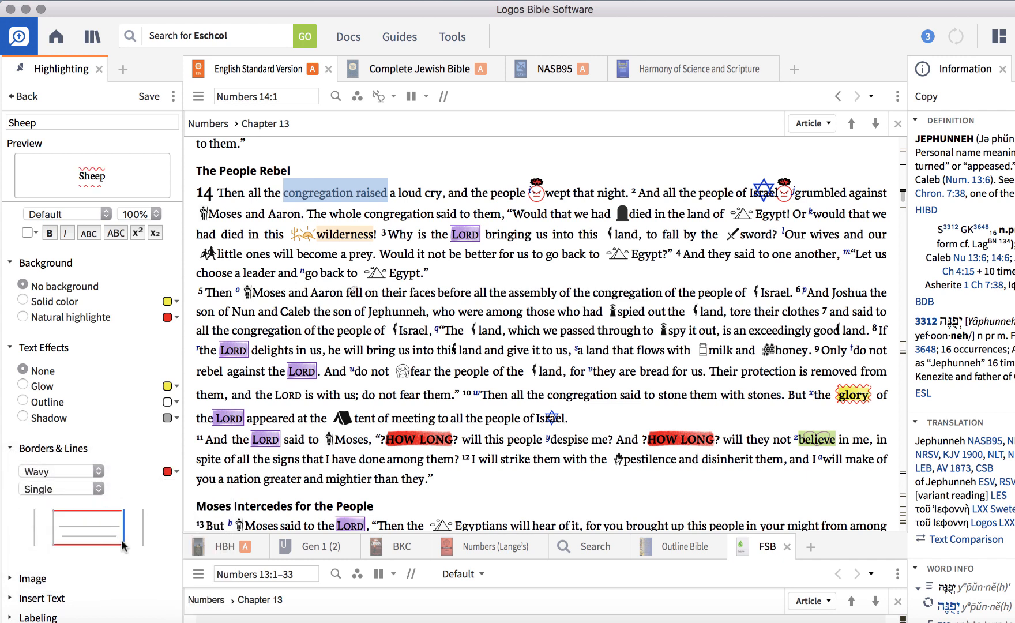
click(55, 528)
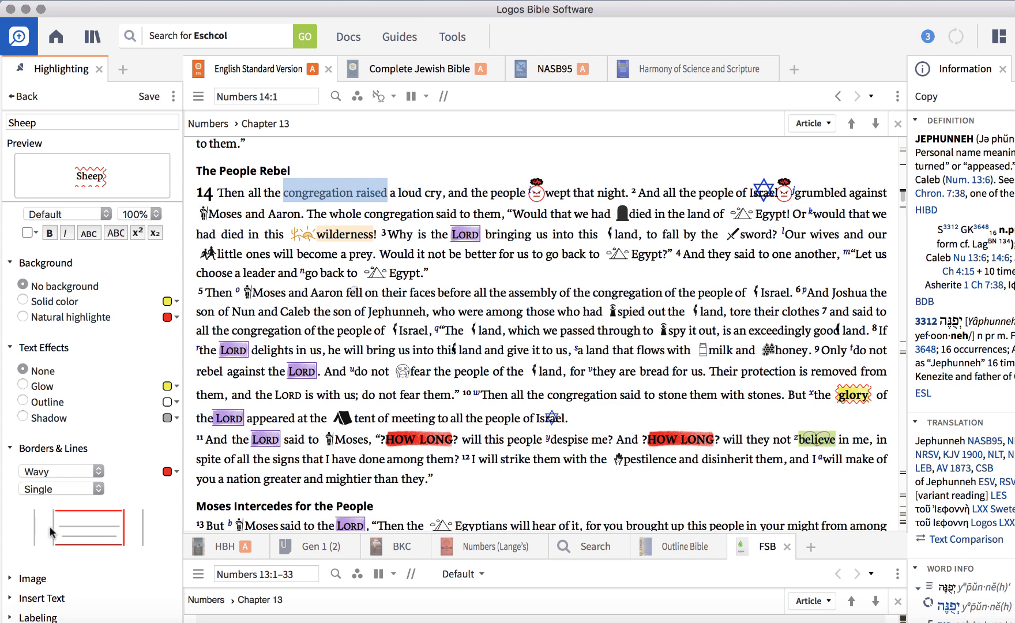
click(54, 527)
scroll(55, 526, down, 1)
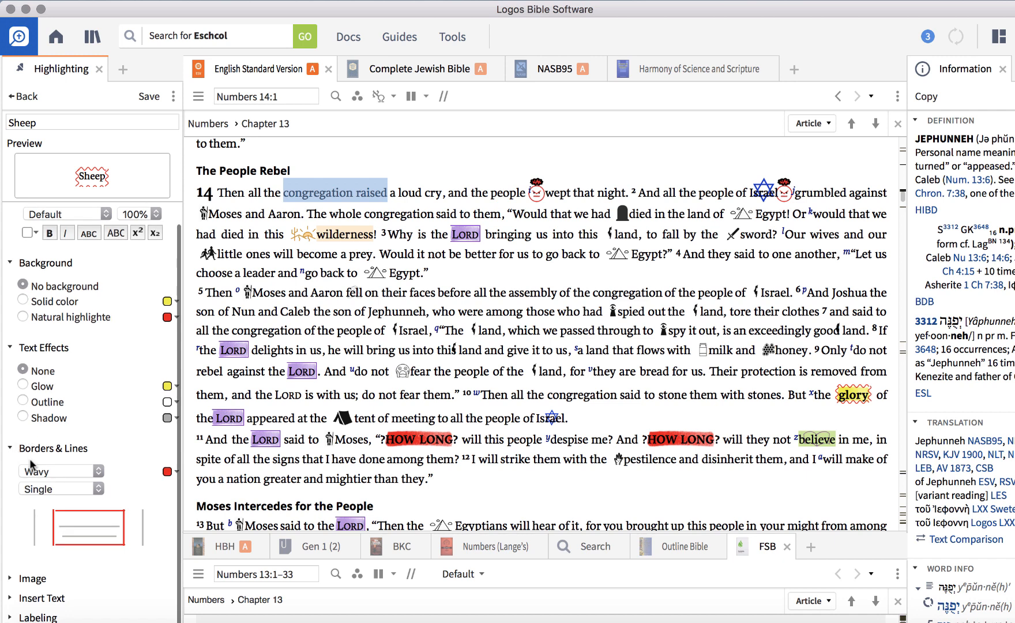
Set the Sheep style to No border and collapse the border settings
click(98, 471)
click(34, 390)
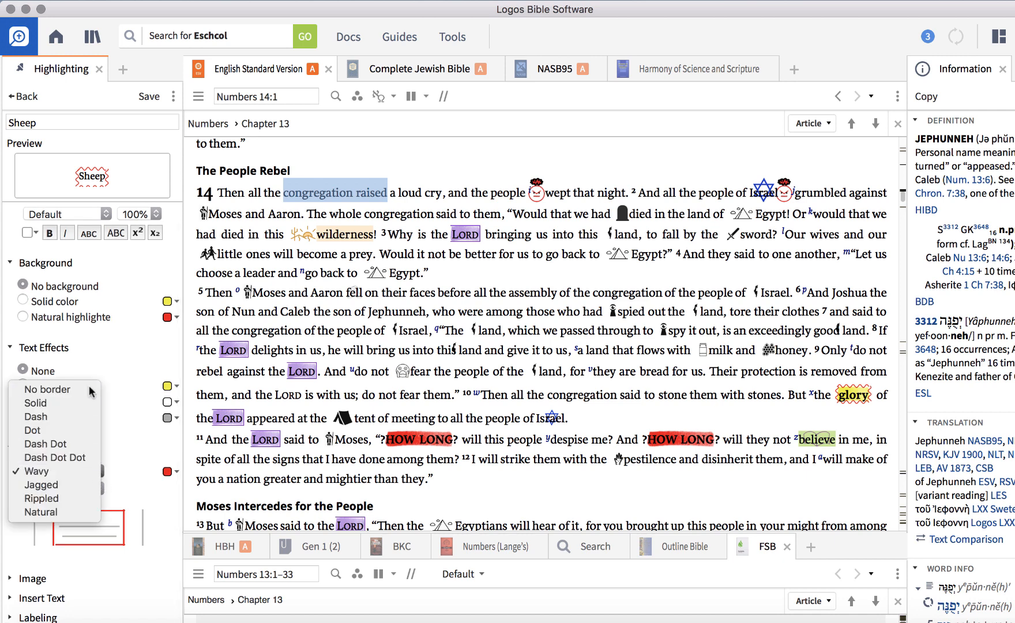
click(10, 448)
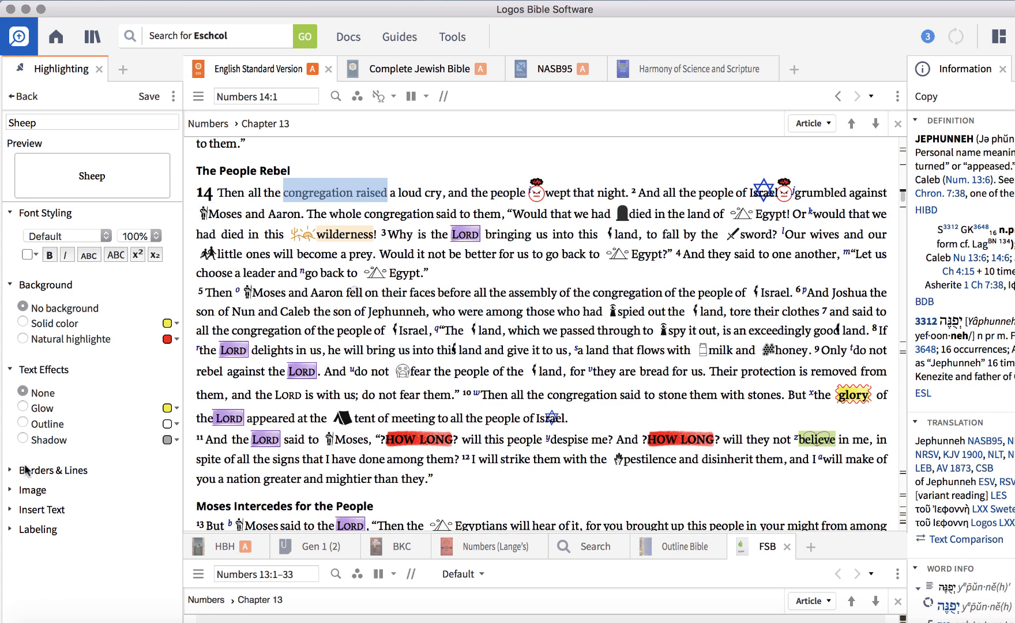
Find the sheep icon PNG numbered 37 among the Bible Icons on the Desktop and add it as the Sheep style's image
click(11, 490)
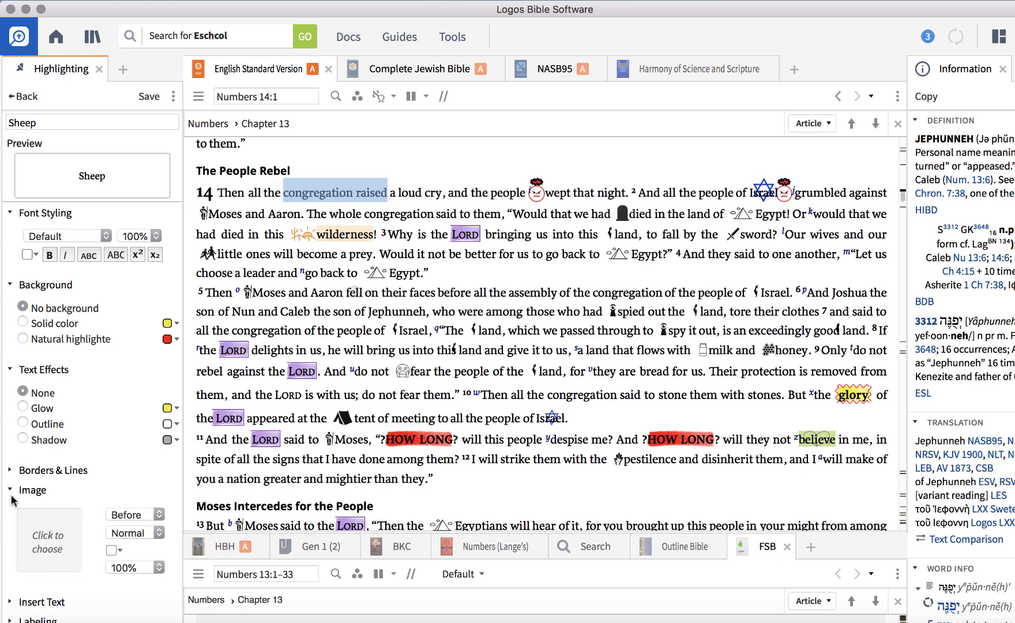
click(49, 545)
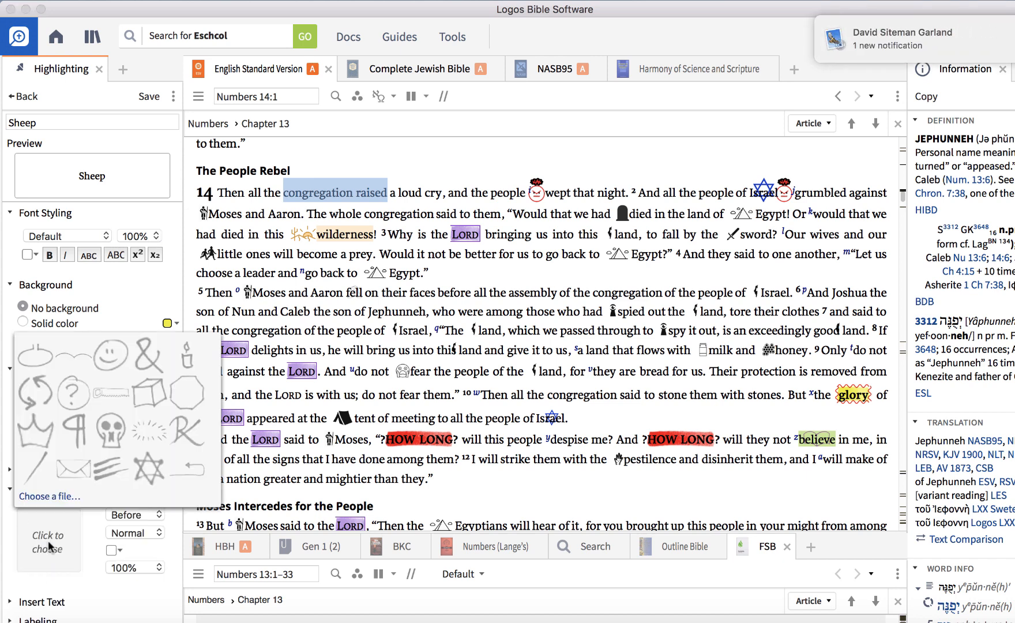
click(49, 496)
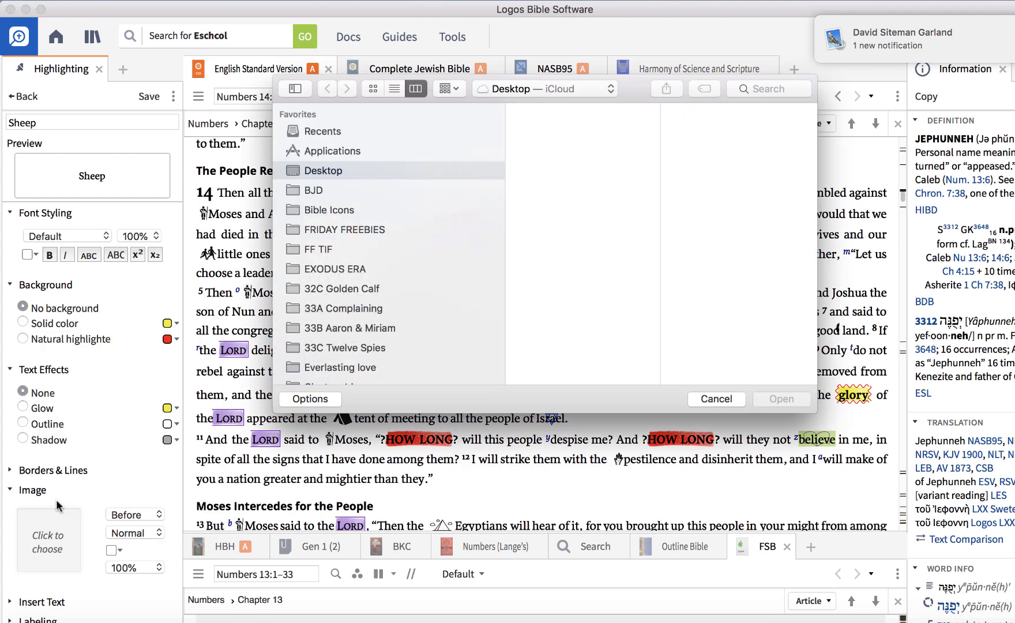
click(779, 86)
key(super+v)
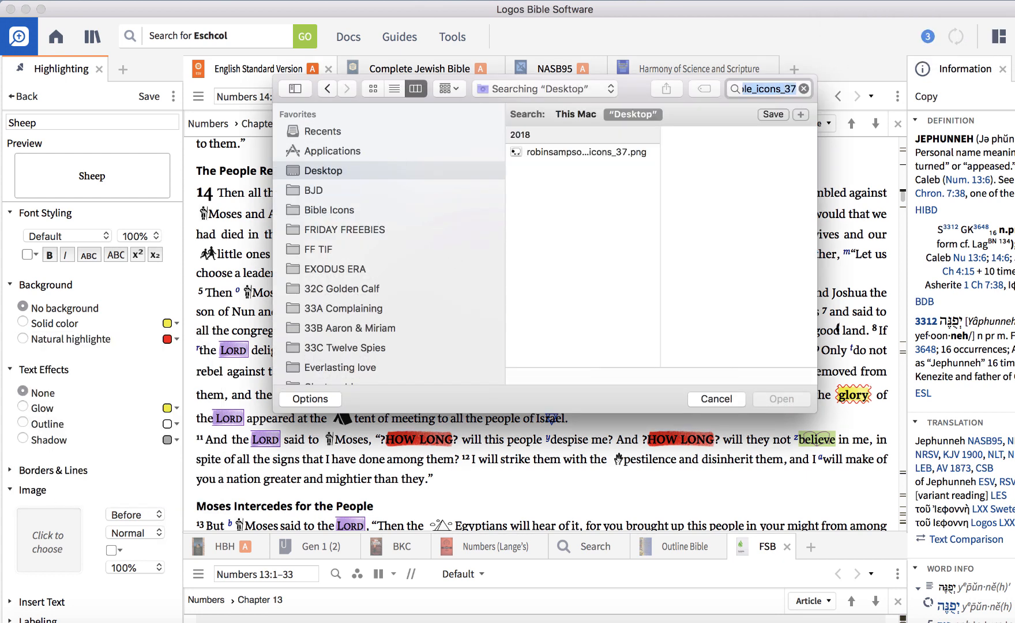
click(568, 153)
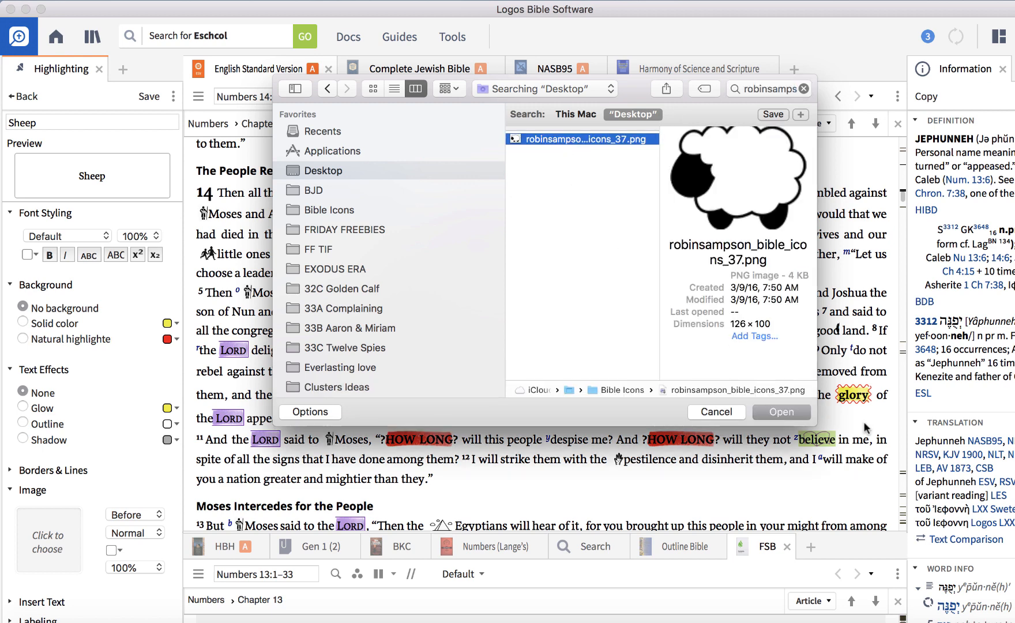
click(781, 411)
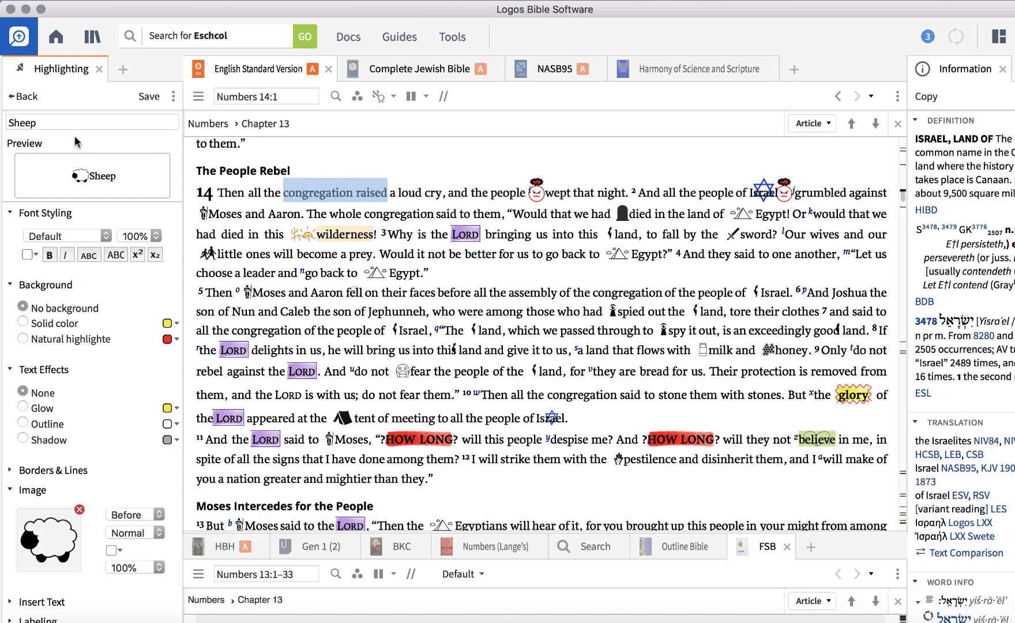
Try the Center position for the sheep image, and return the image to Before the text
click(153, 515)
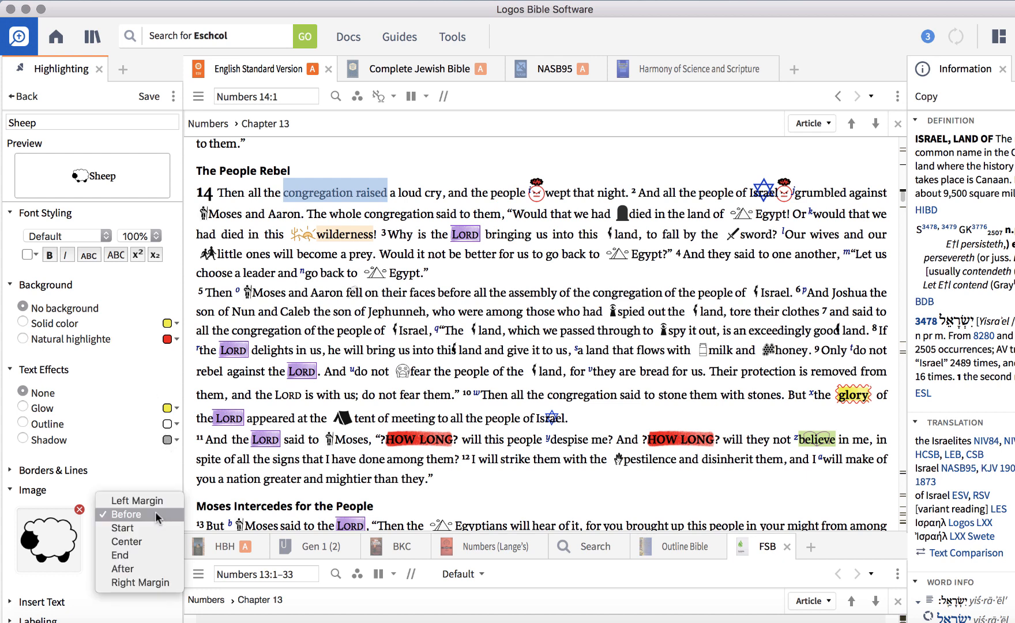
click(154, 541)
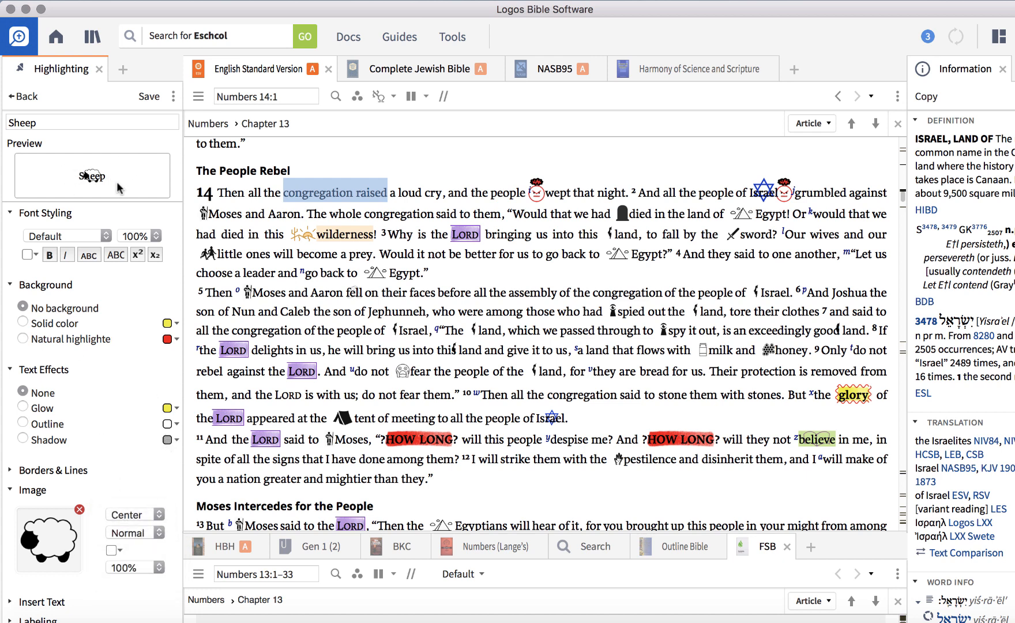
click(156, 514)
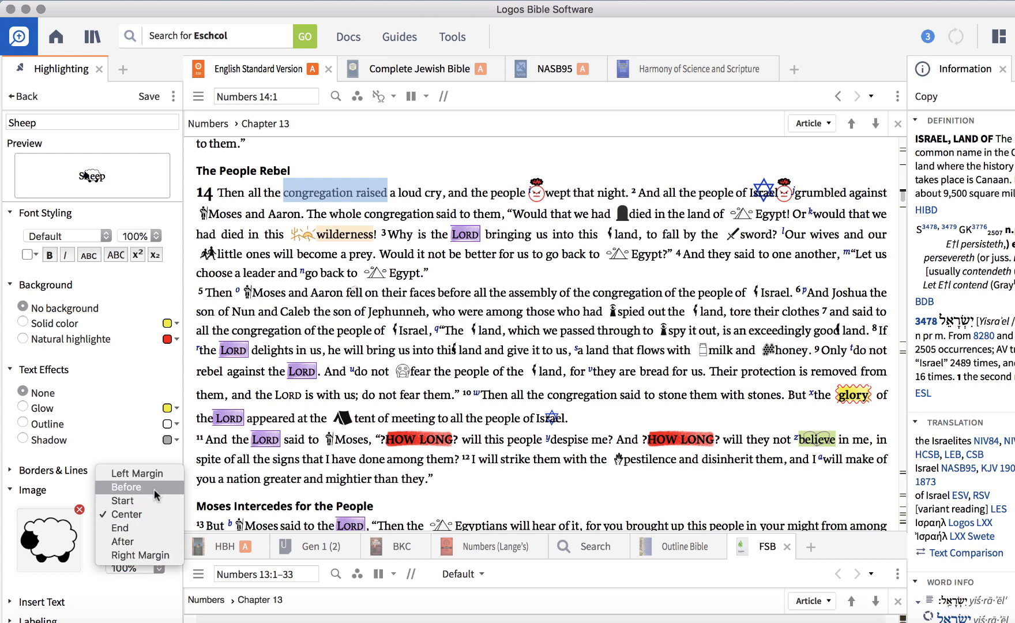
click(154, 489)
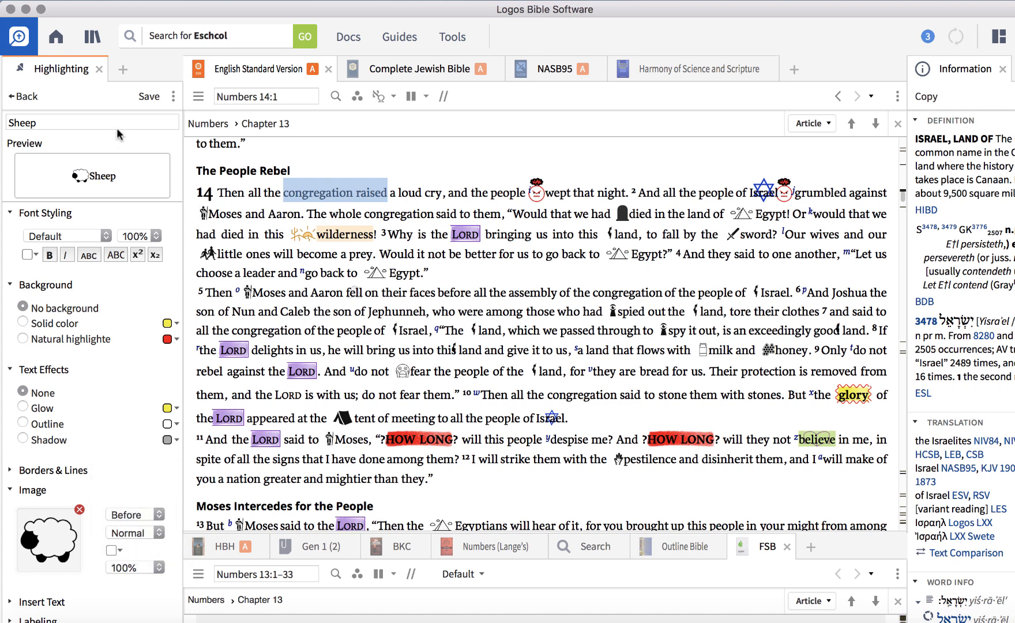
Save the Sheep style and look through the My Bible Symbols palette for it
click(149, 97)
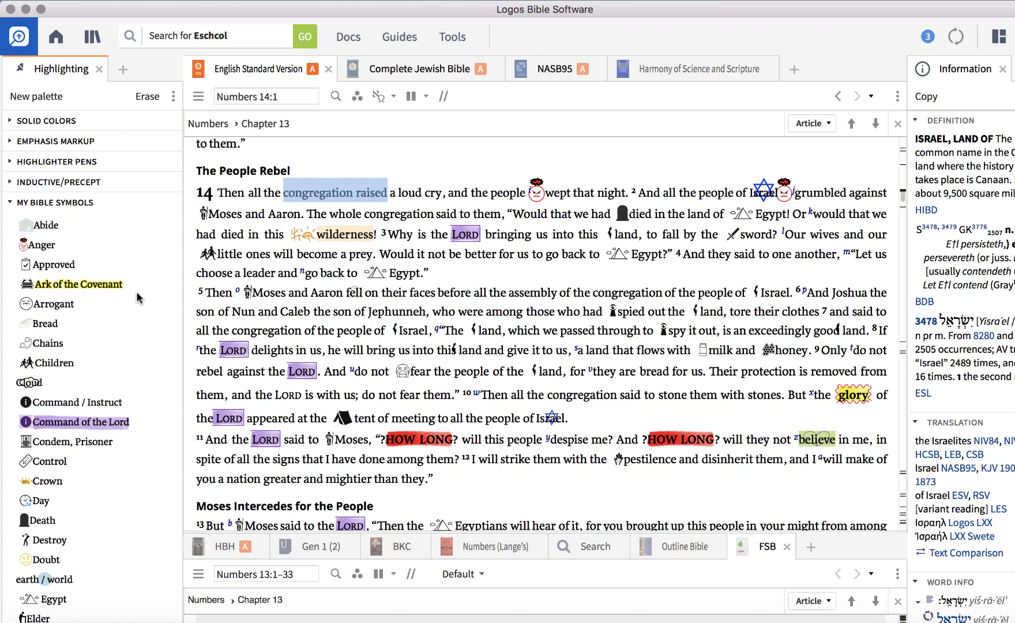
scroll(137, 291, down, 10)
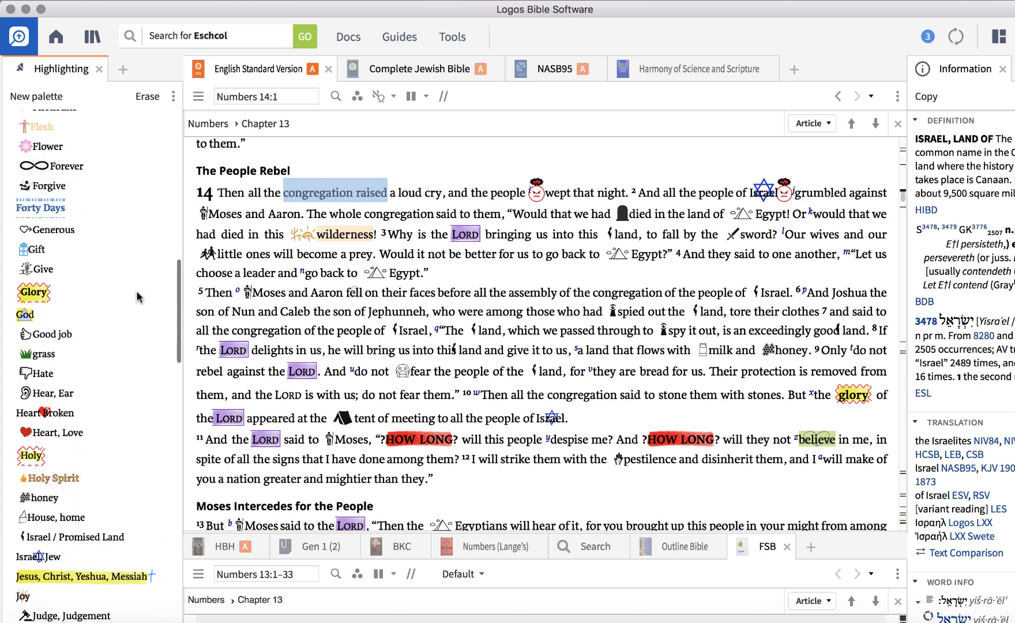
scroll(136, 297, down, 10)
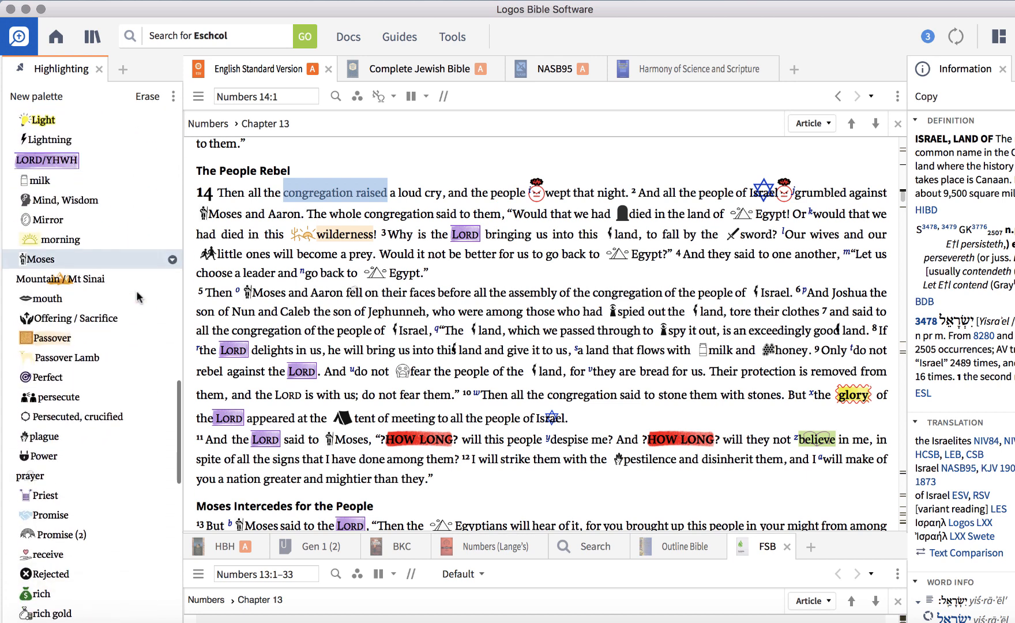
scroll(136, 297, down, 10)
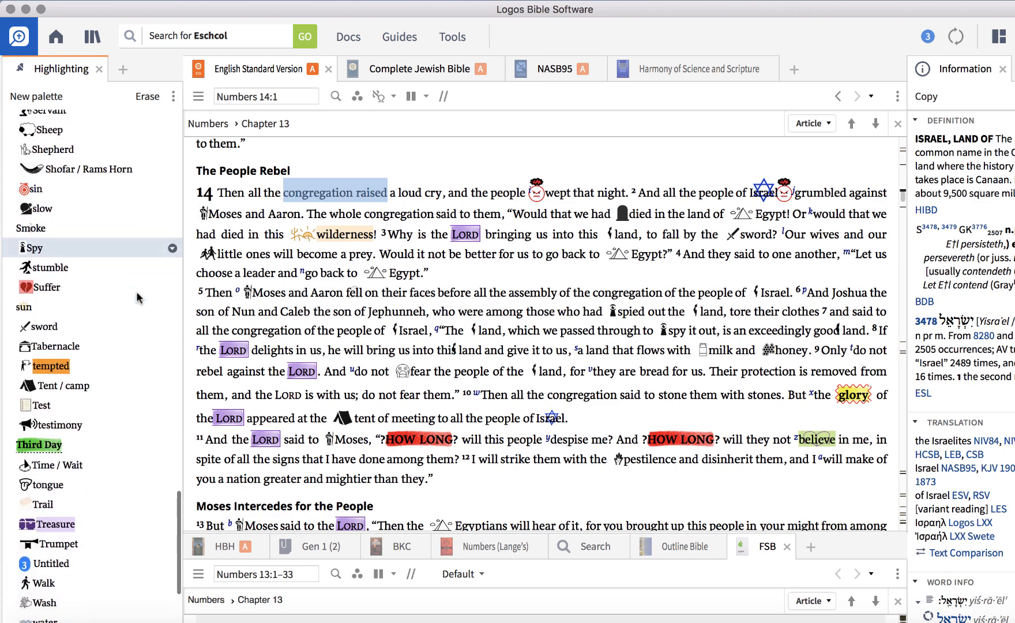
scroll(137, 291, down, 5)
Look over the symbols marked in Numbers 14, and go to Numbers 9 in the English Standard Version
scroll(437, 233, down, 10)
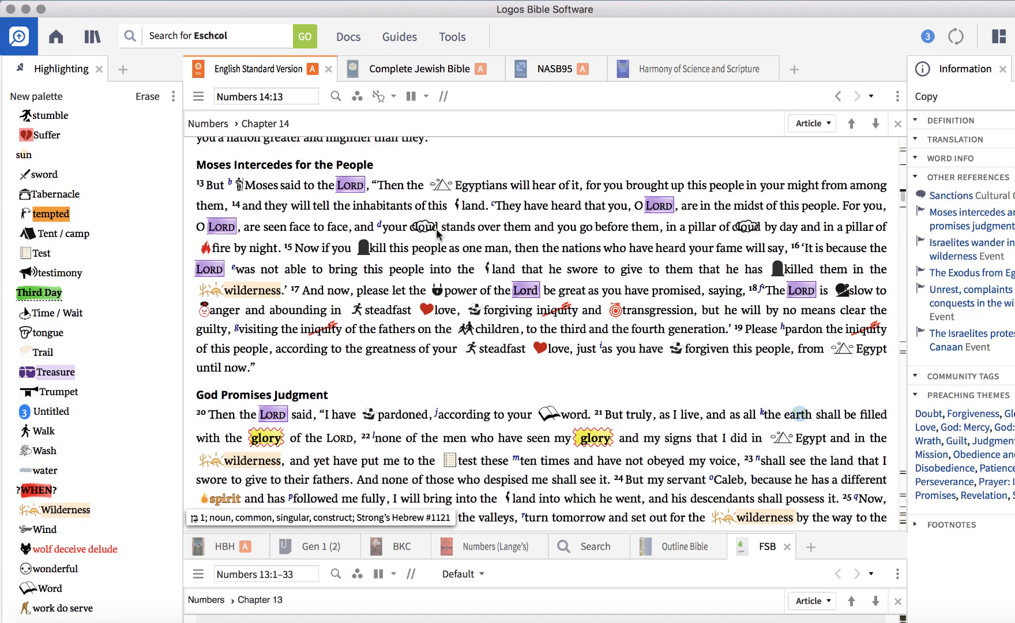
mouse_move(430, 234)
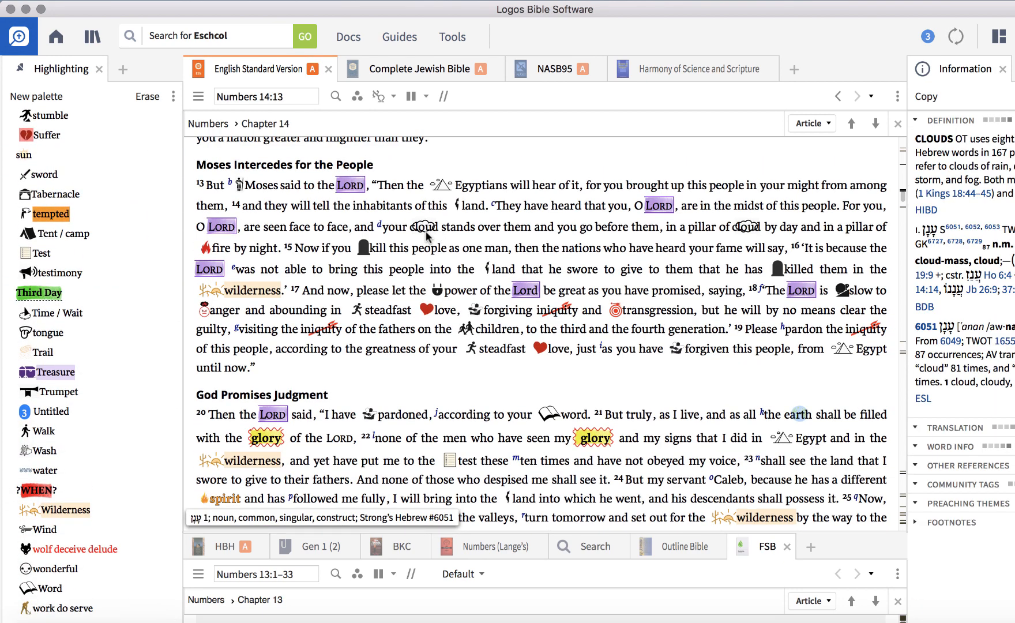
click(288, 96)
key(BackSpace)
key(BackSpace)
key(BackSpace)
key(BackSpace)
key(BackSpace)
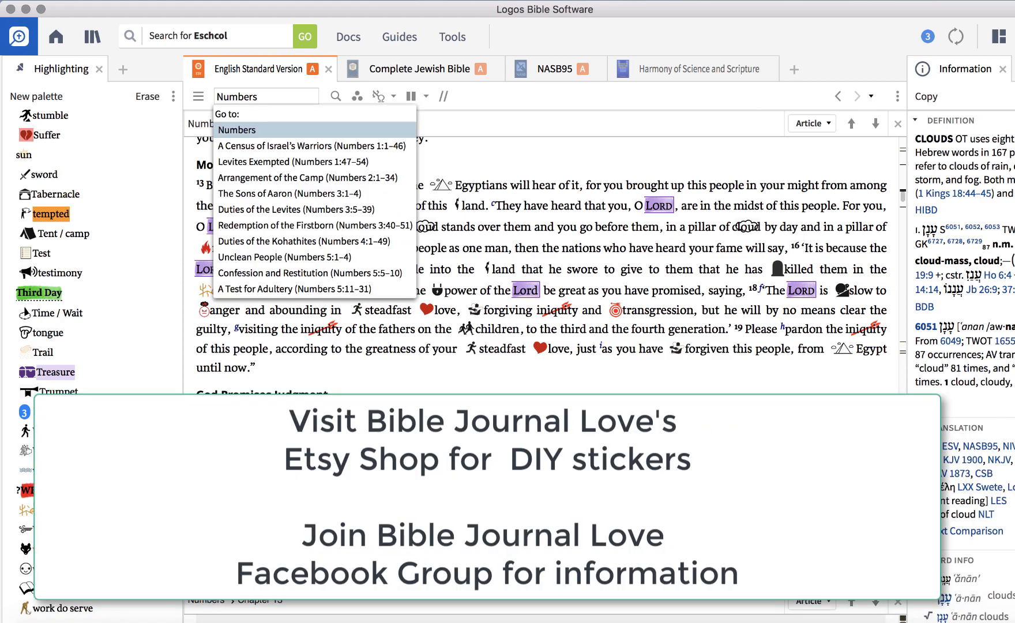
text(9)
key(Return)
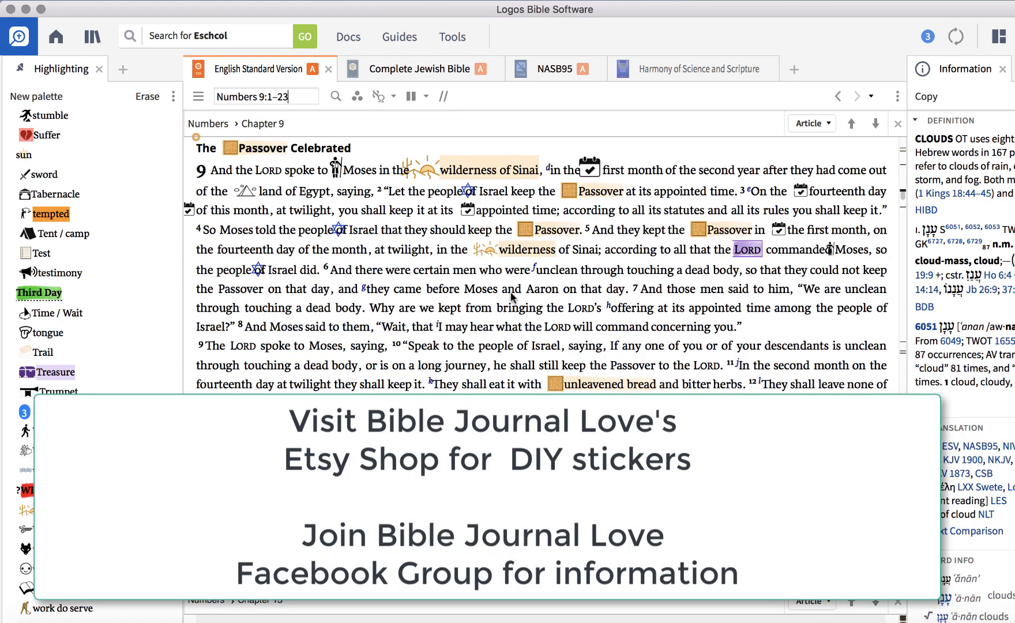
Examine the symbols and highlights marked in the text of Numbers 9 and 10
scroll(511, 296, up, 5)
scroll(510, 293, down, 10)
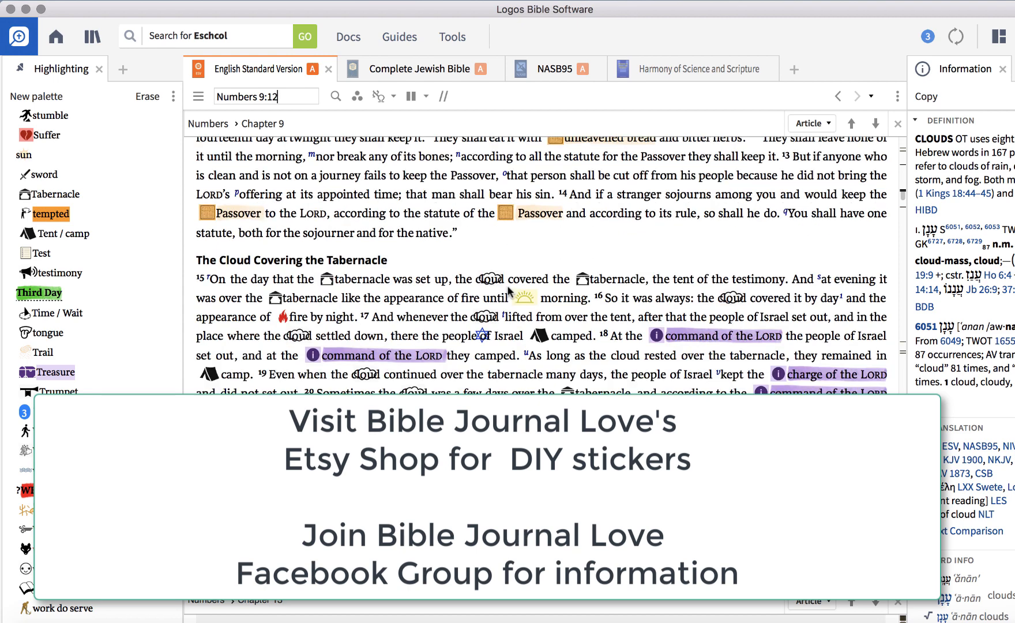
scroll(509, 291, down, 3)
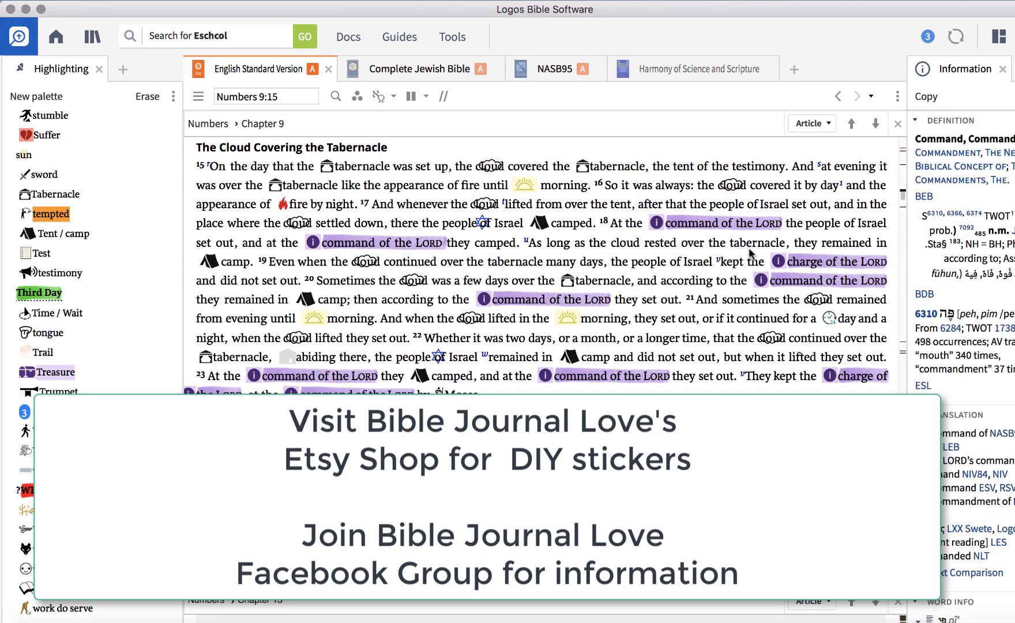
scroll(448, 304, down, 5)
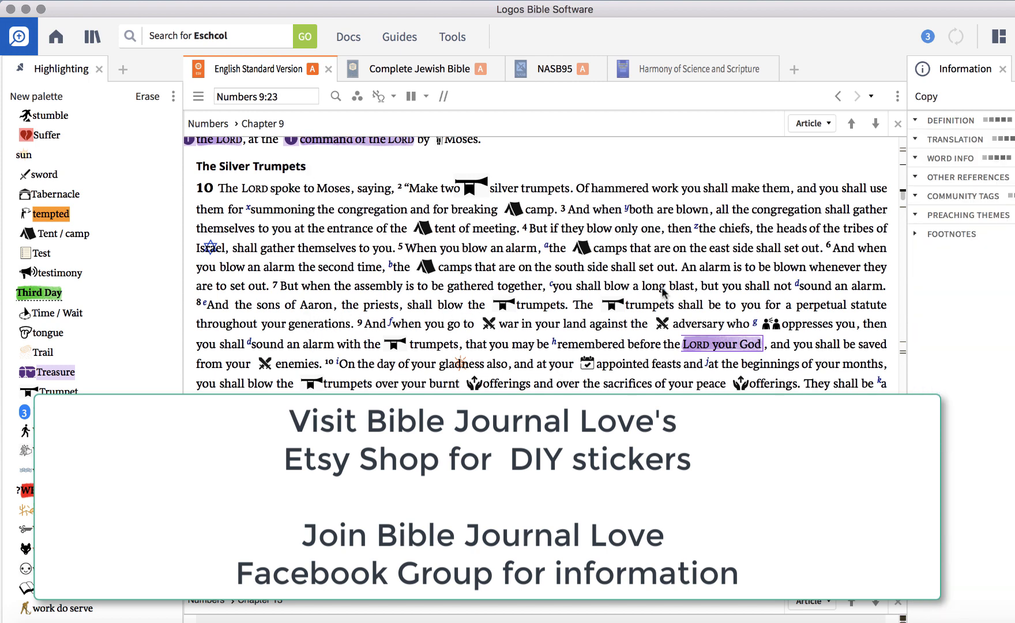
scroll(522, 304, down, 3)
scroll(522, 303, up, 4)
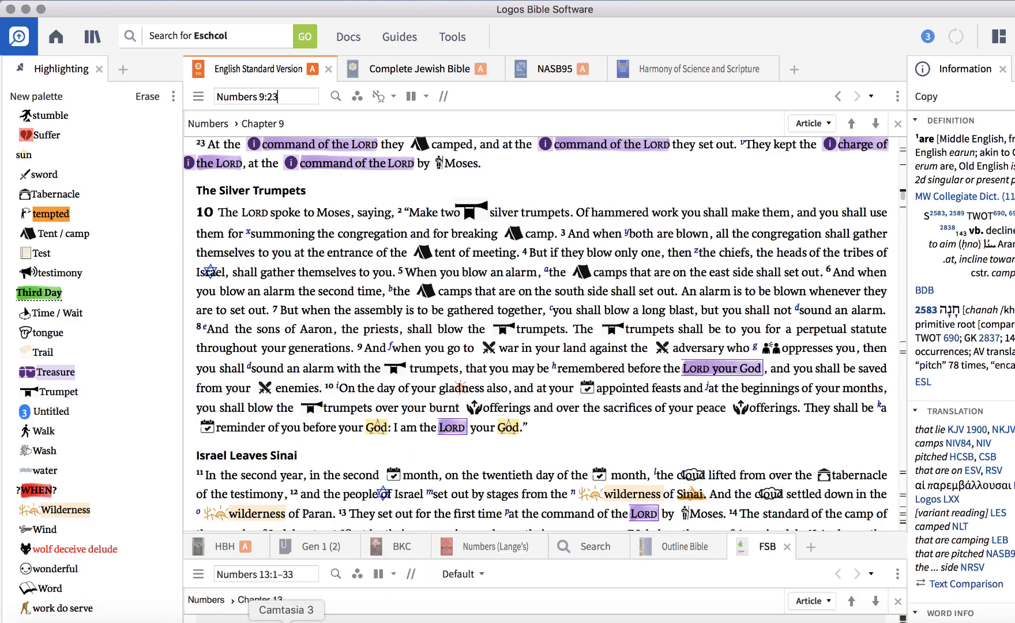
right_click(283, 620)
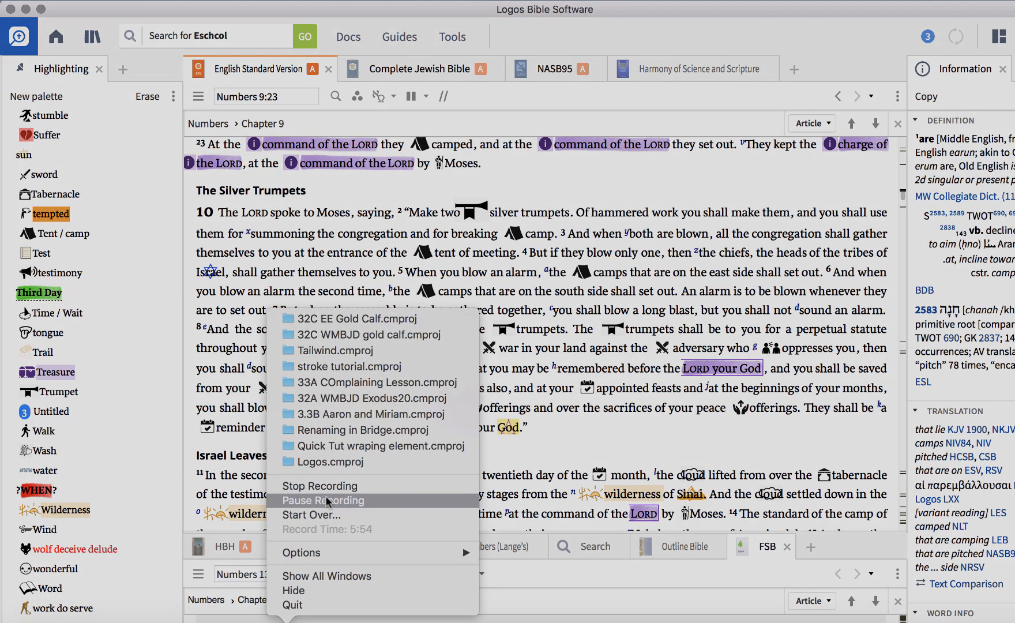